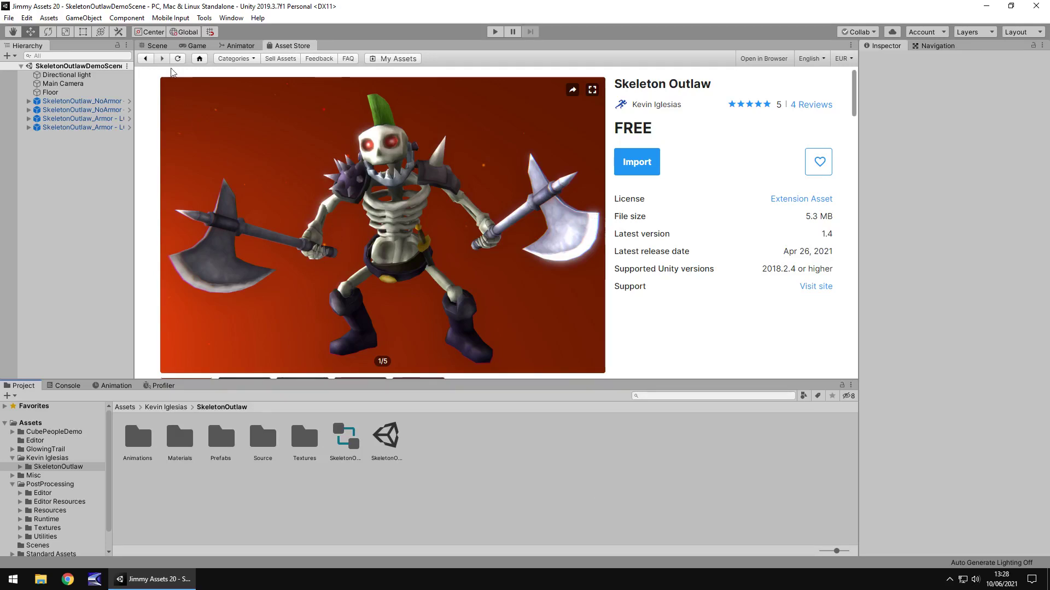
Step: Orbit and zoom in on the skeletons, framing a skull, then all four skeletons
left_click(157, 46)
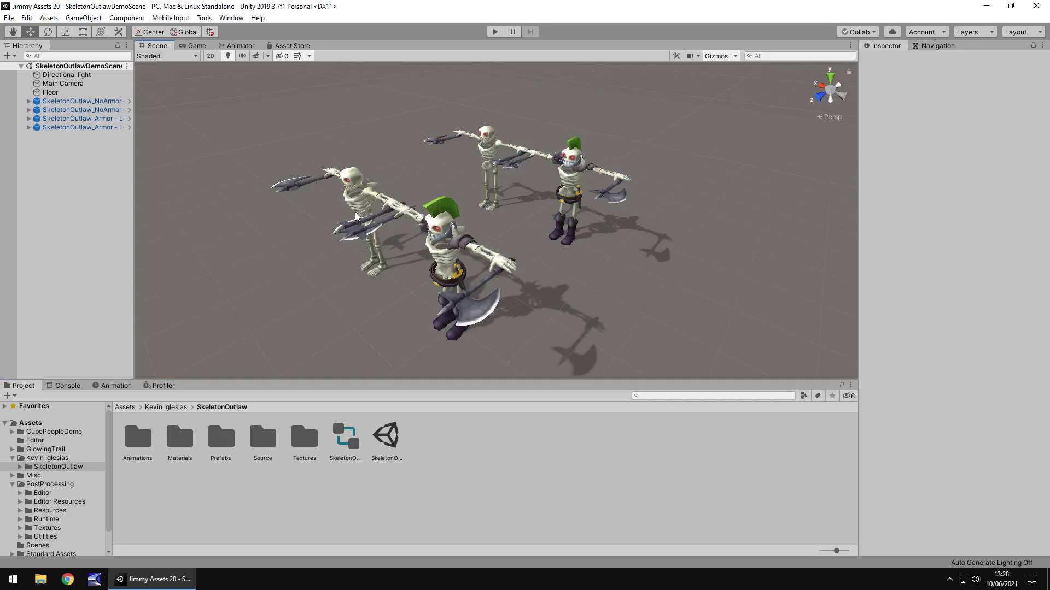
left_click_drag(374, 203, 428, 194, "alt")
scroll(521, 245, "up", 5)
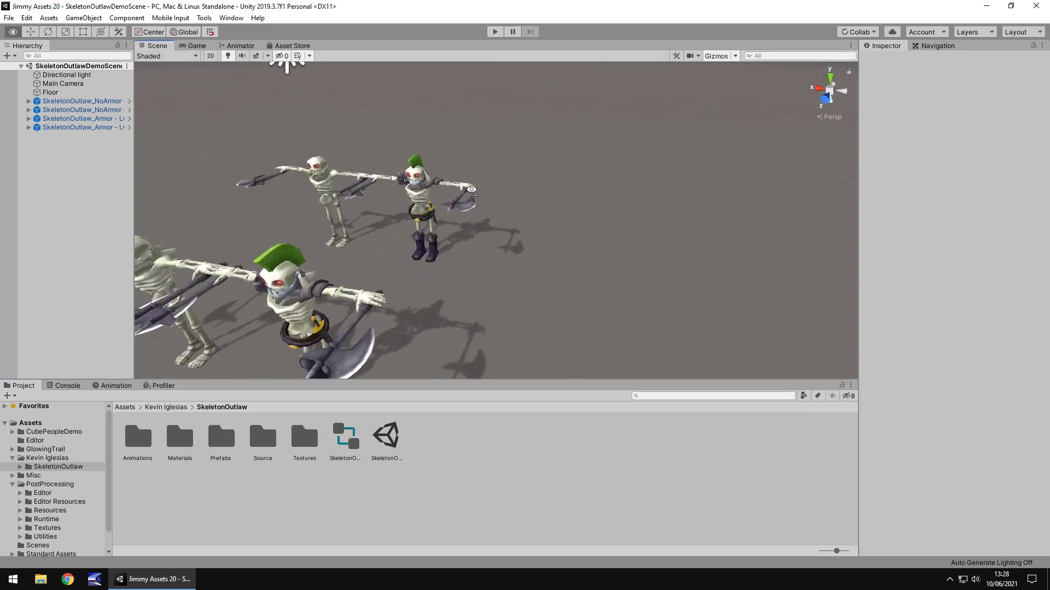
scroll(522, 245, "up", 10)
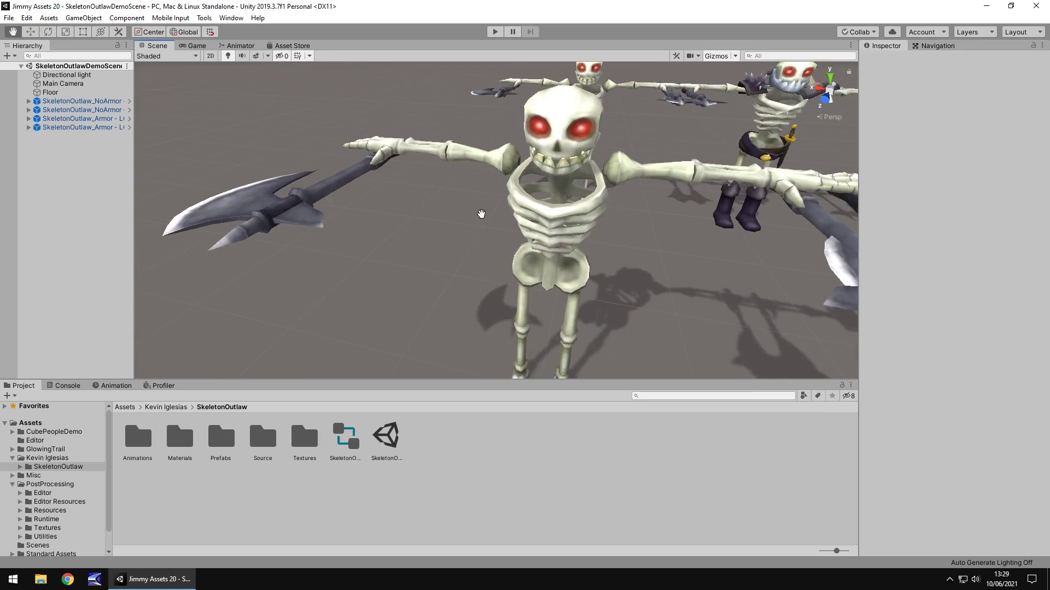
middle_click_drag(568, 222, 549, 238)
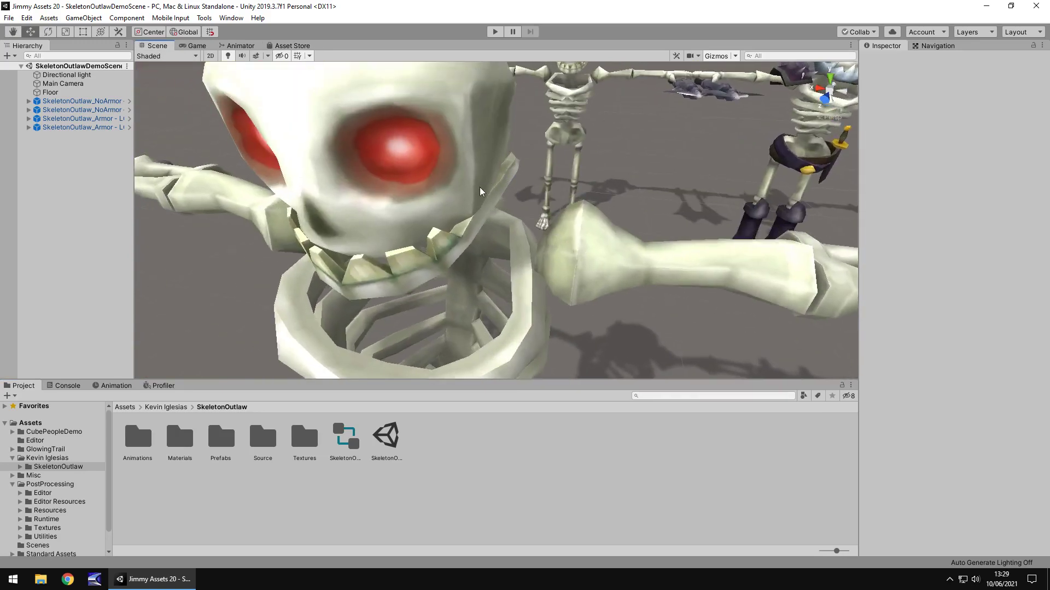
scroll(505, 182, "down", 12)
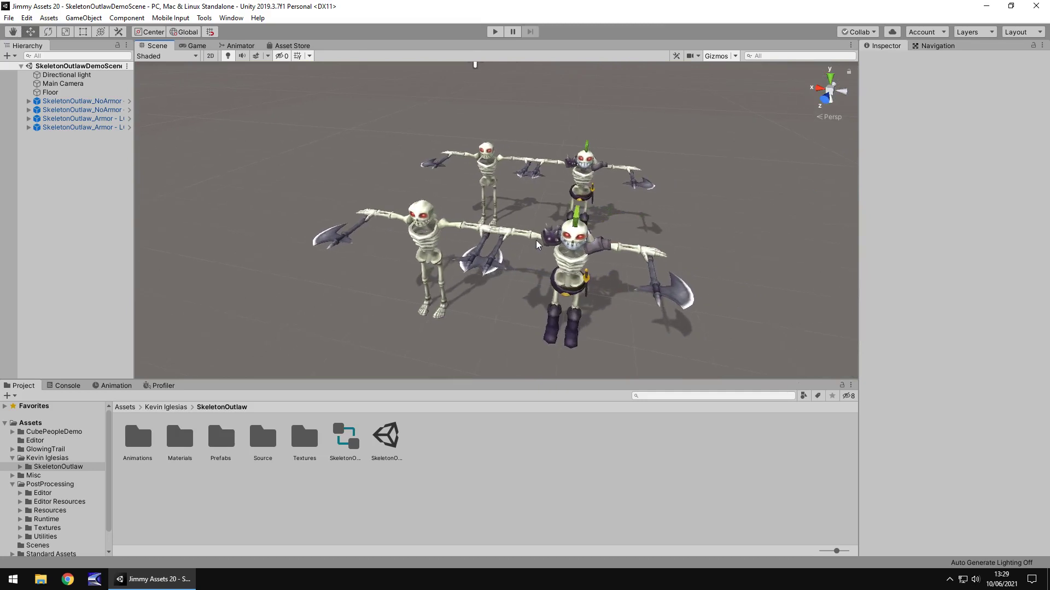
middle_click_drag(720, 272, 727, 239)
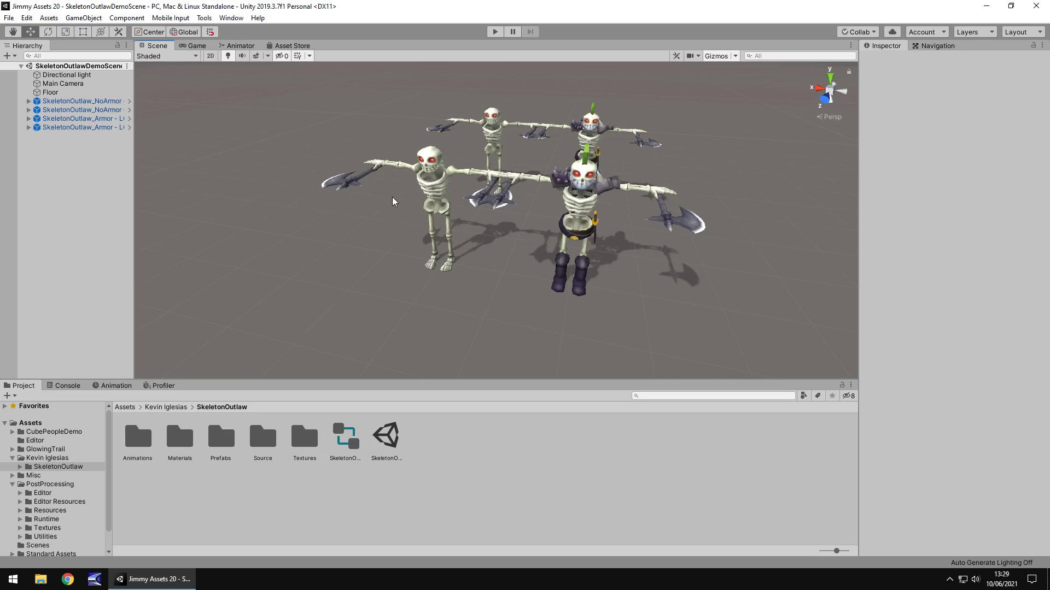
Step: Pan across the skeletons up close, briefly revisiting the Skeleton Outlaw store page
scroll(526, 208, "up", 10)
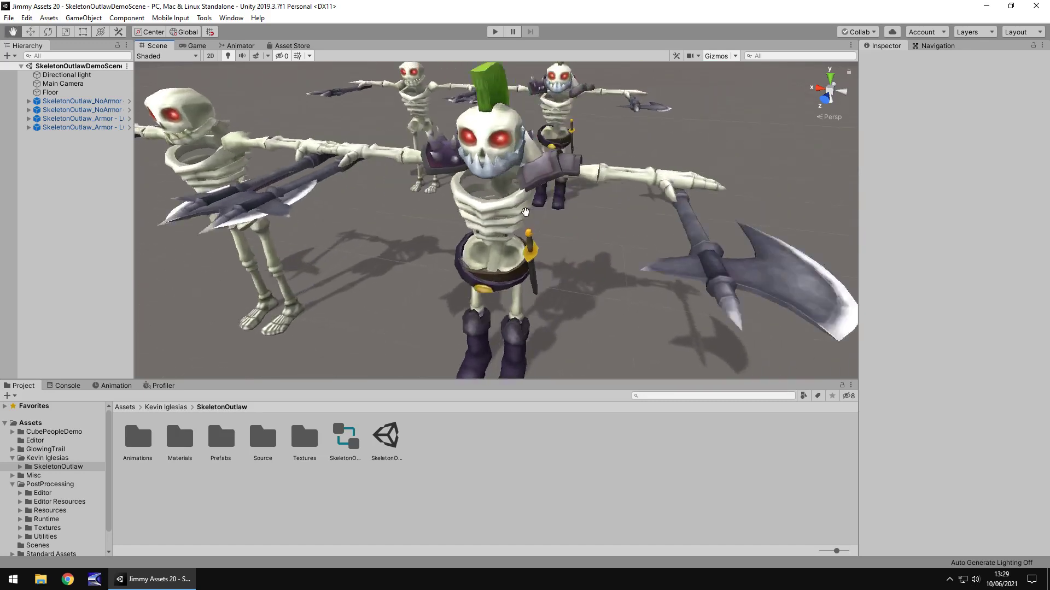
middle_click_drag(525, 212, 508, 224)
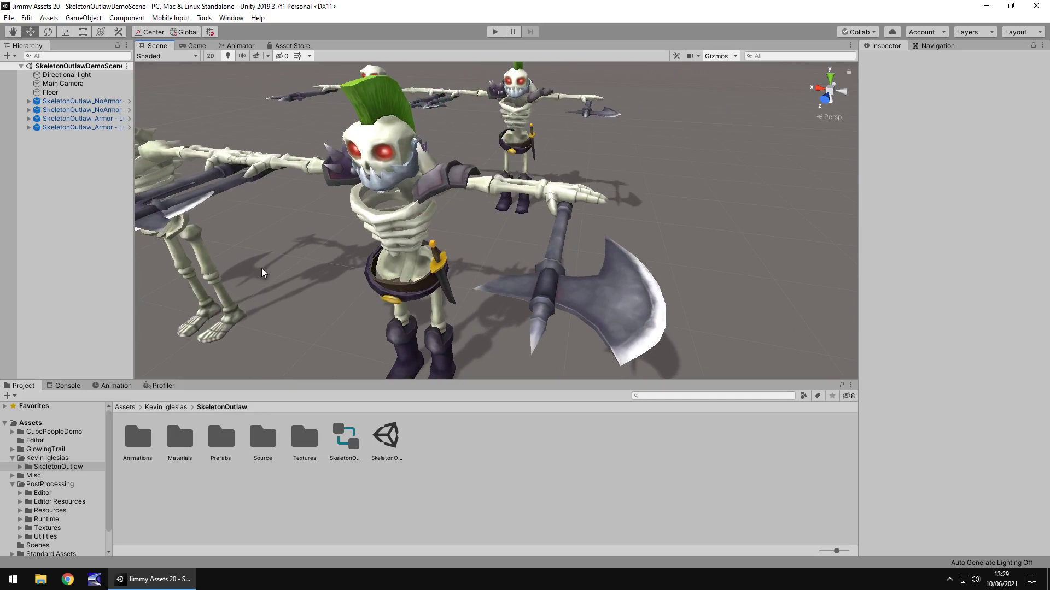
middle_click_drag(336, 252, 429, 233)
left_click(290, 46)
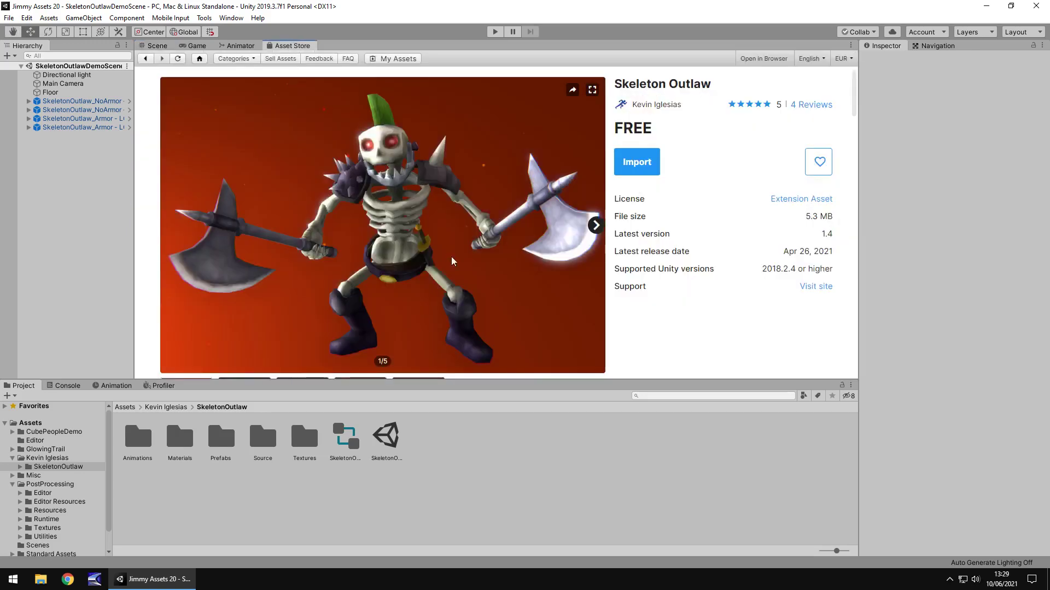
left_click(158, 46)
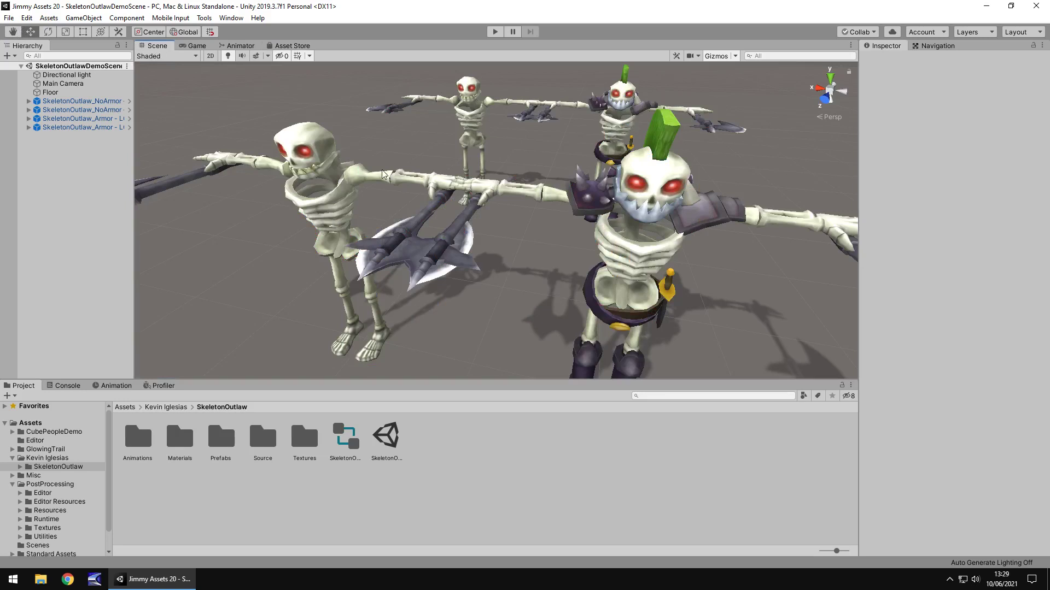
middle_click_drag(334, 166, 366, 156)
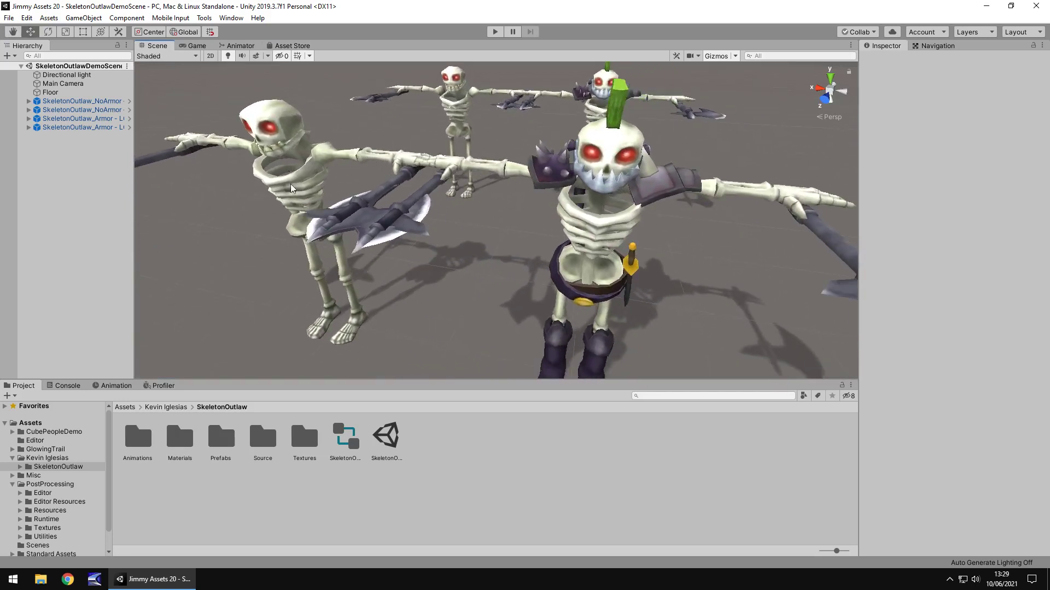
middle_click_drag(292, 189, 391, 219)
Step: Expand SkeletonOutlaw and browse its Animations, Materials and Prefabs folders
left_click(21, 467)
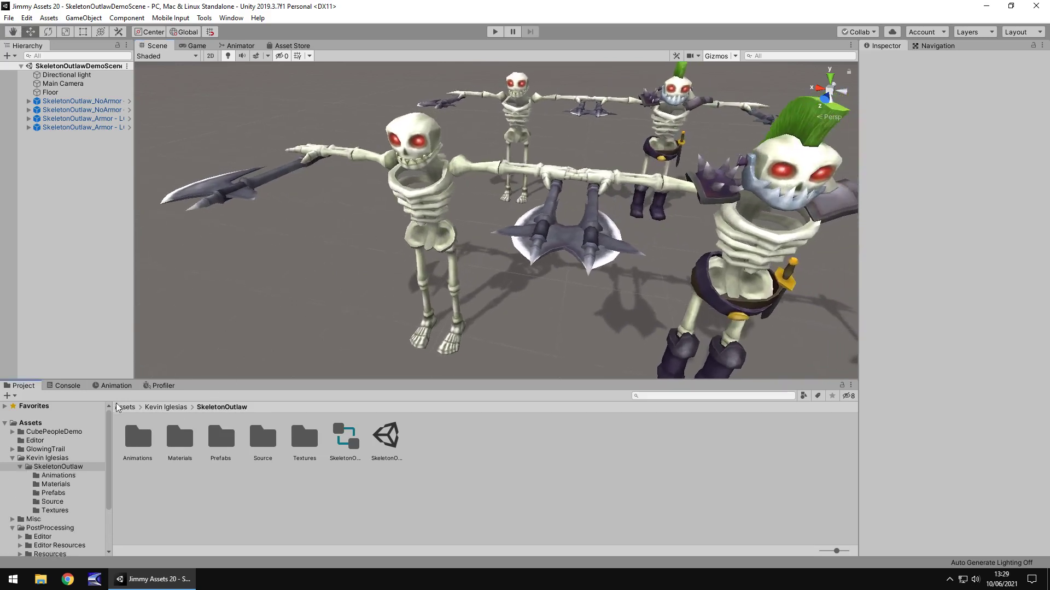
double_click(137, 438)
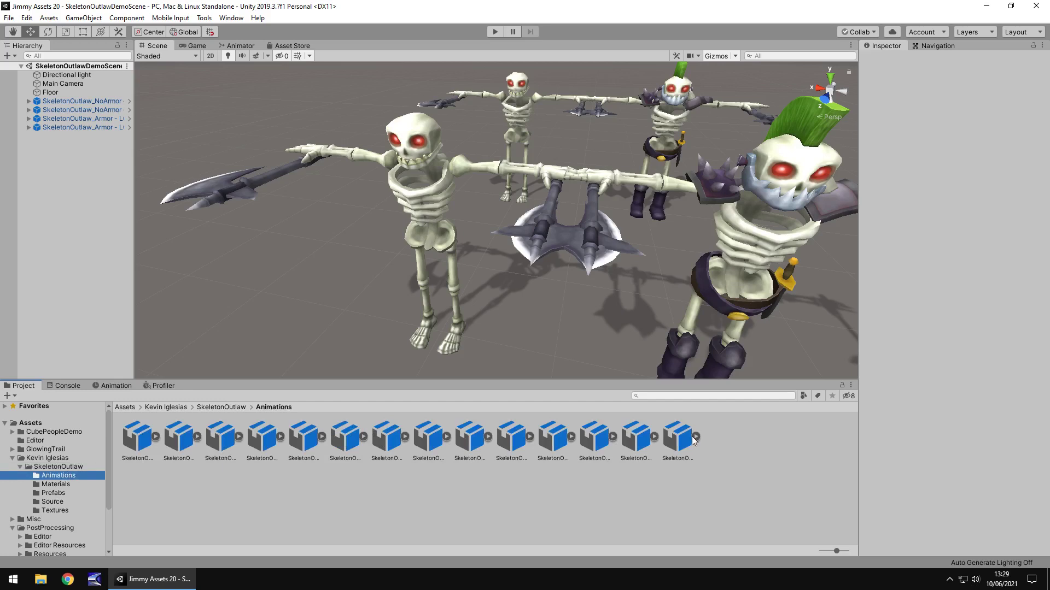
left_click(70, 484)
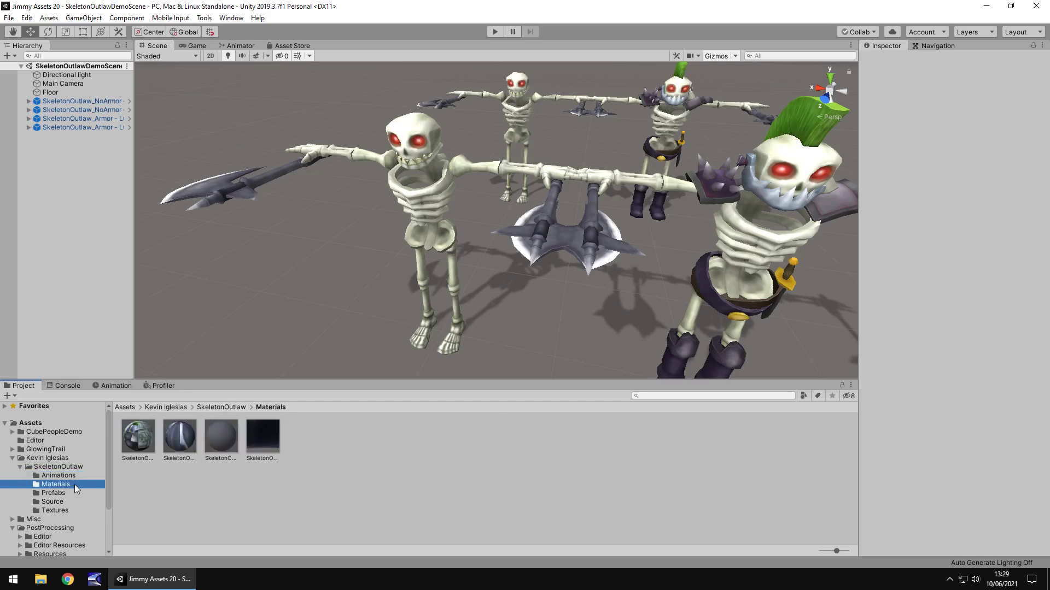
key("Down")
key("Down")
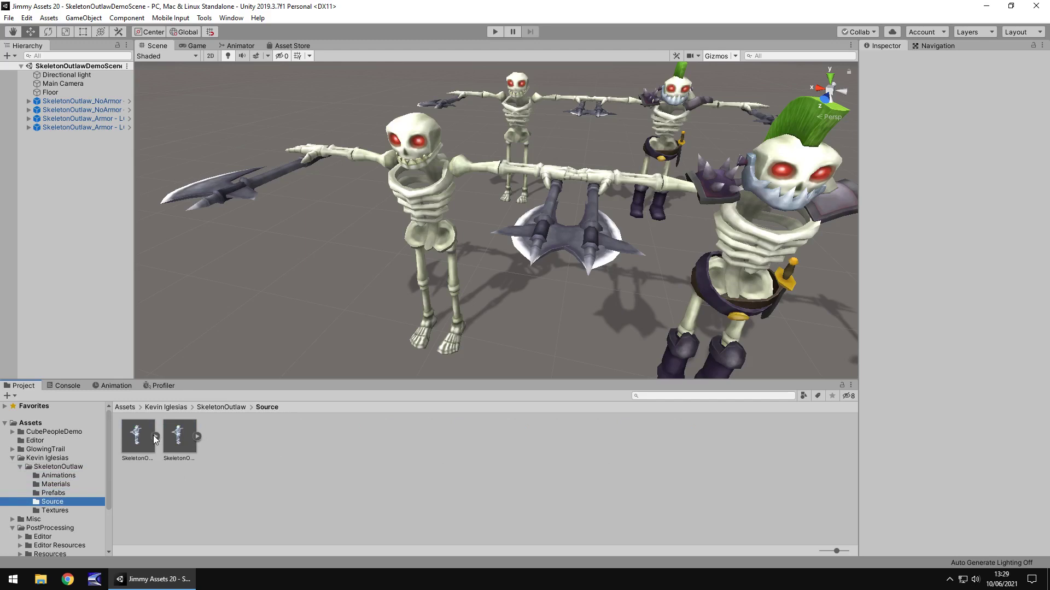
Step: Inspect the LOD0 model's Humanoid rig import settings, then open the Textures folder
left_click(154, 436)
left_click(146, 443)
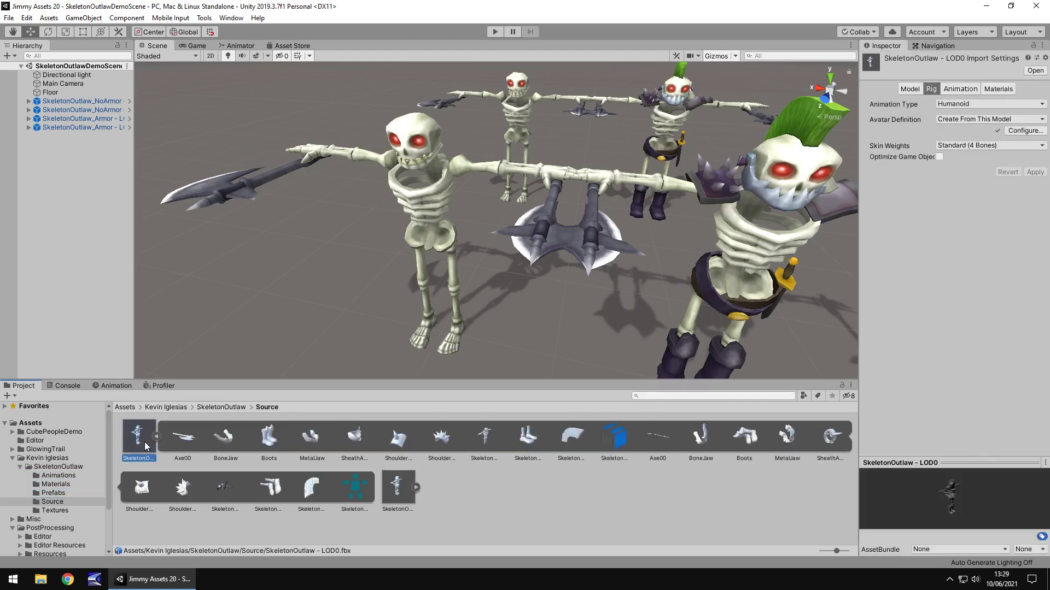
left_click(156, 436)
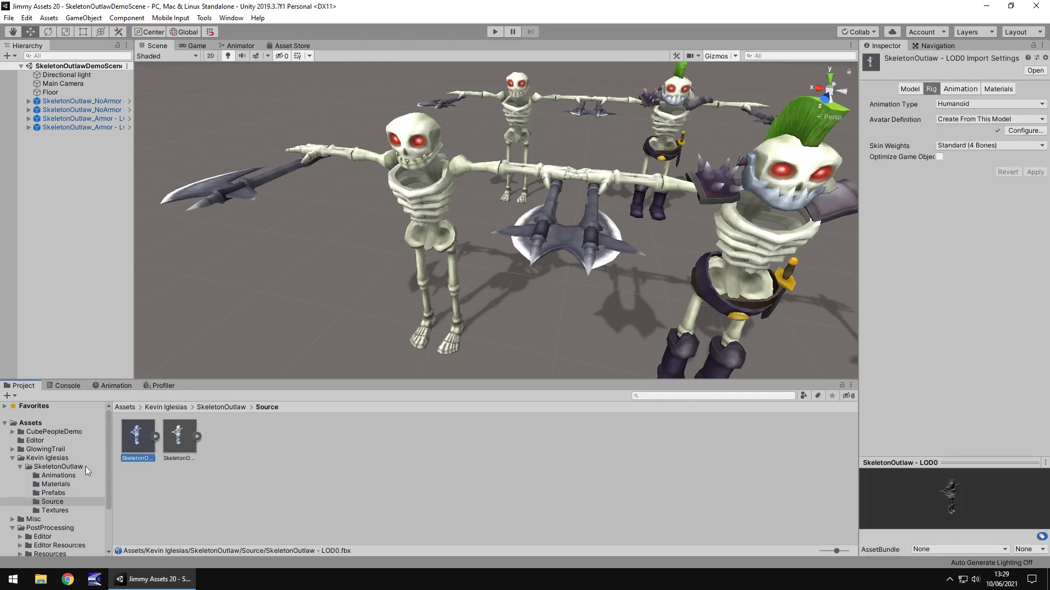
left_click(55, 510)
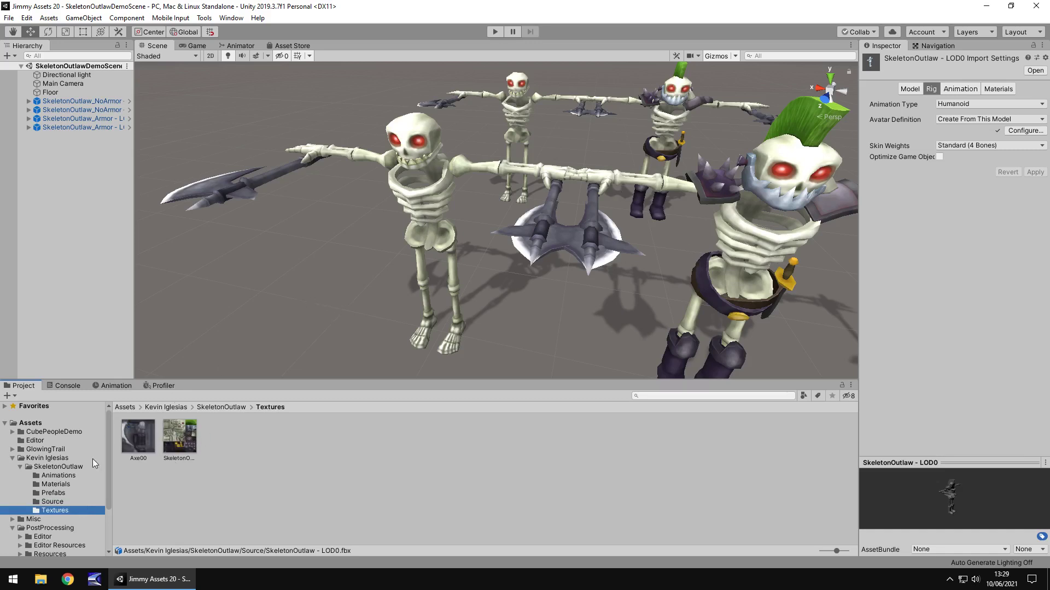
Step: Enable Post-Processing Behaviour on the Main Camera, then show the Animations folder
left_click(63, 84)
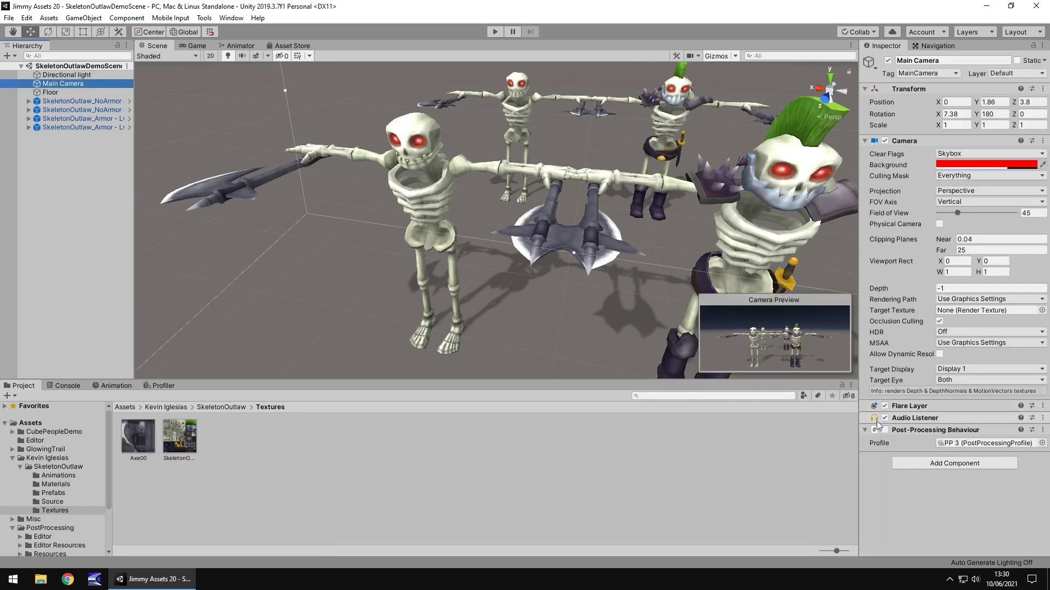
left_click(884, 430)
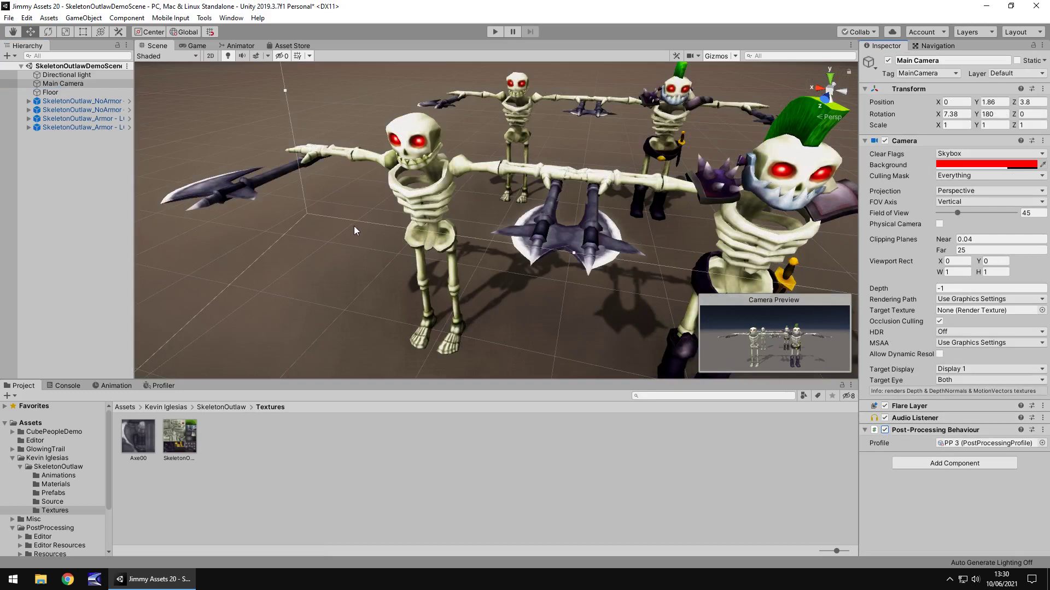
left_click(66, 476)
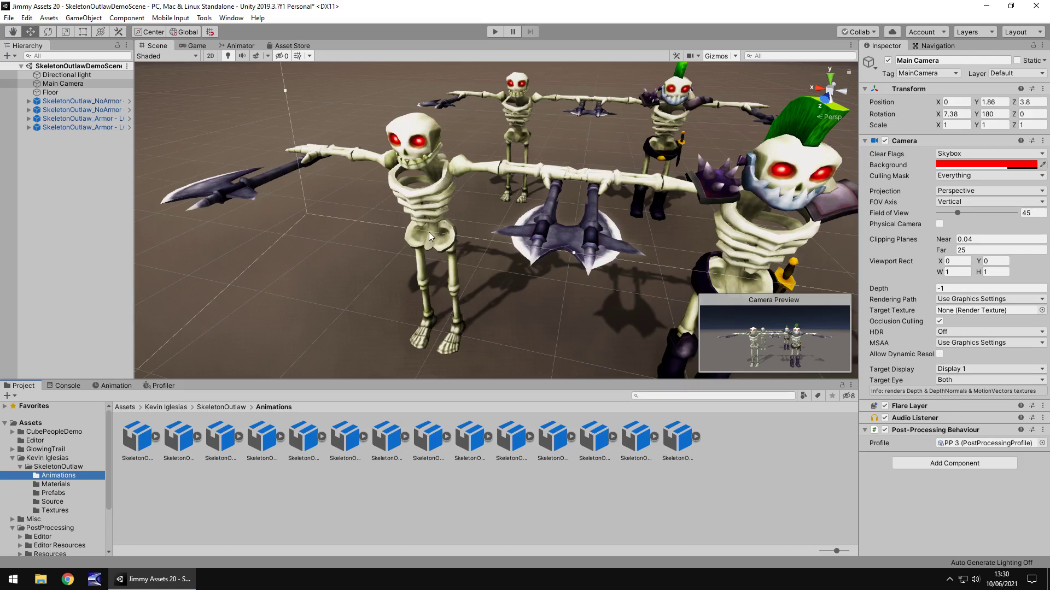
left_click(494, 32)
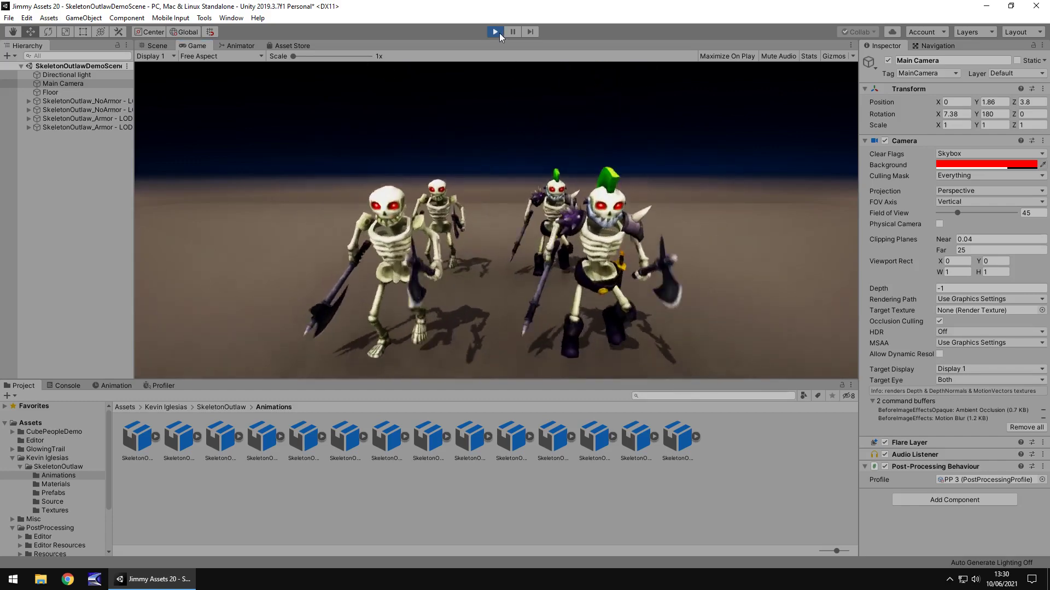
left_click(497, 32)
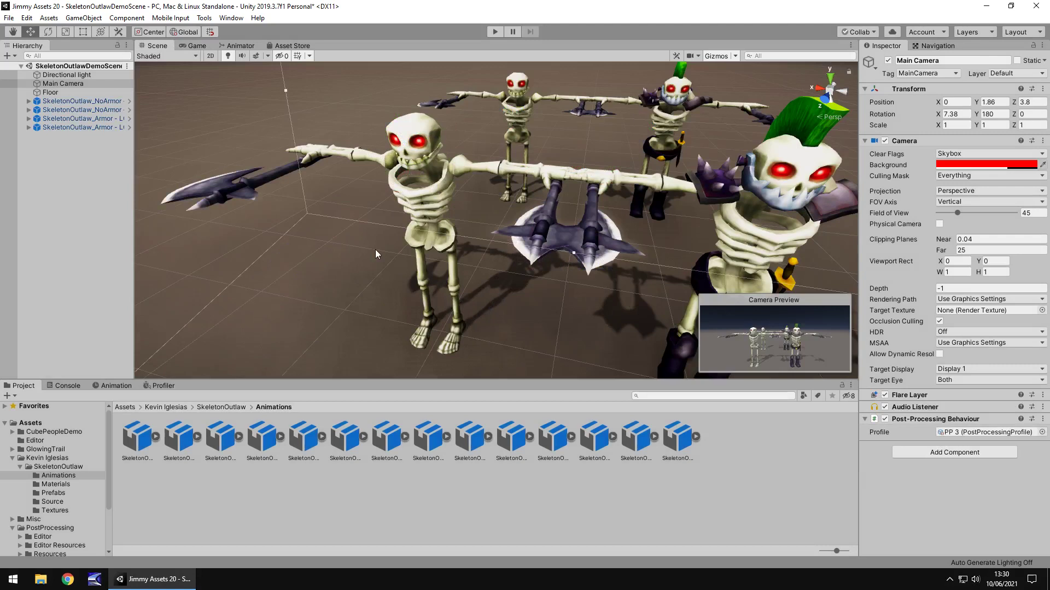
Step: Switch the SkeletonOutlaw00 material to the Standard shader
left_click(57, 485)
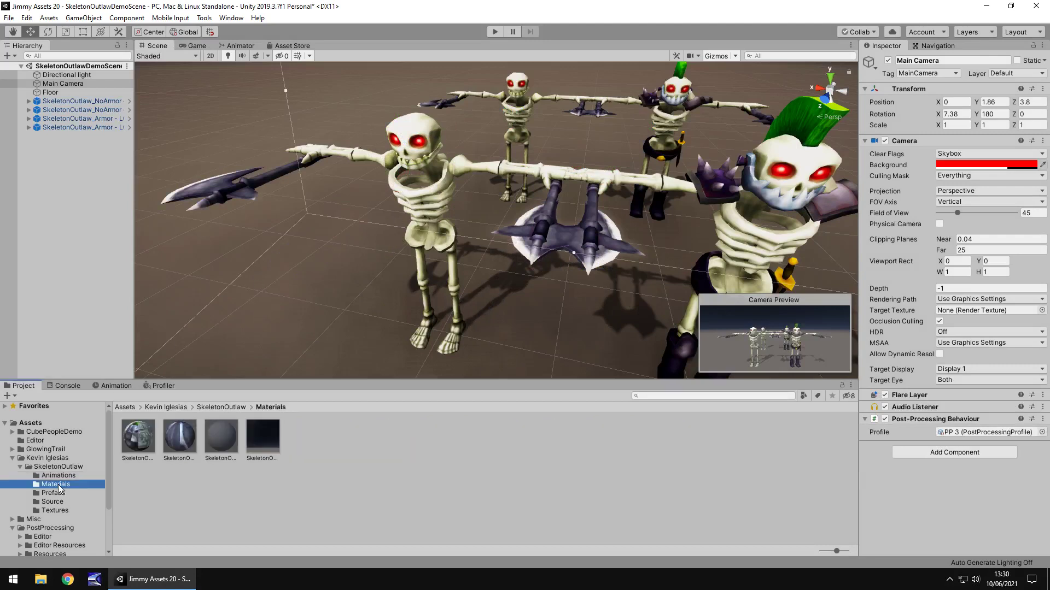
left_click(146, 431)
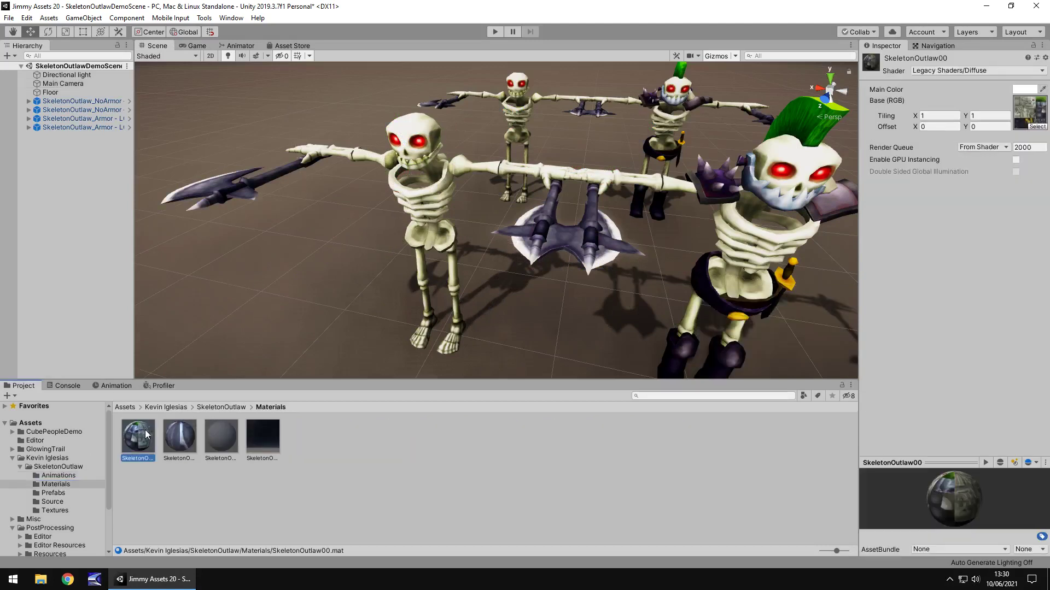
left_click(986, 70)
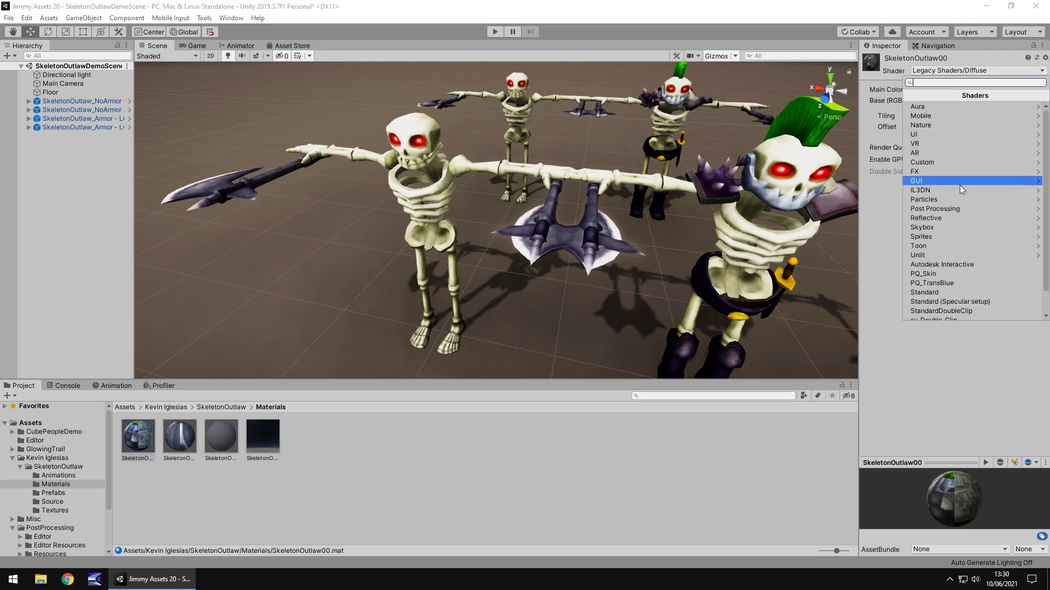
scroll(954, 224, "down", 1)
left_click(941, 267)
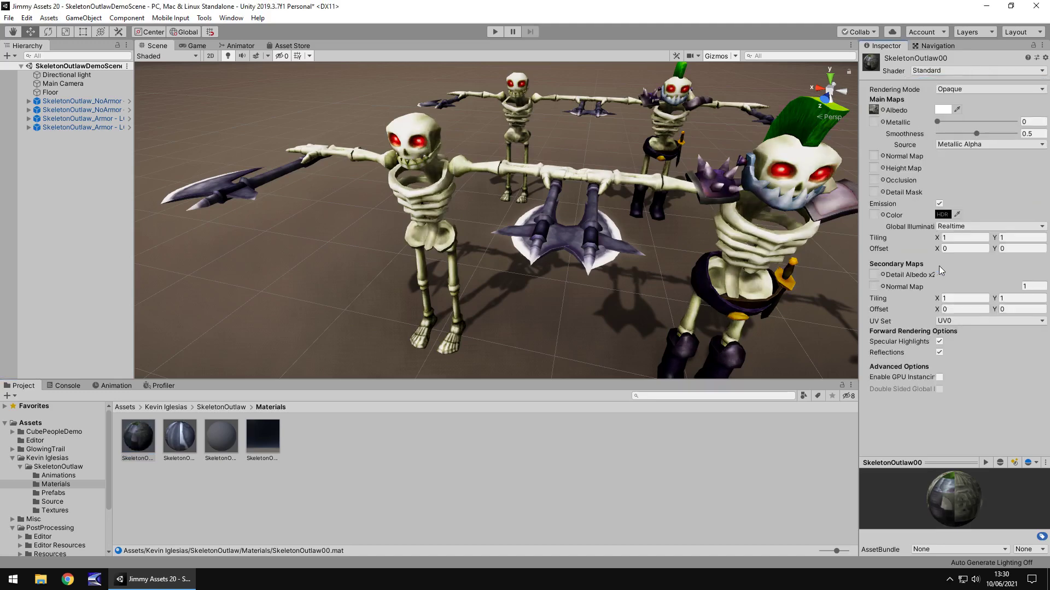
Step: Set smoothness source to Albedo Alpha, Metallic to 0.549 and Smoothness to 0
left_click(950, 145)
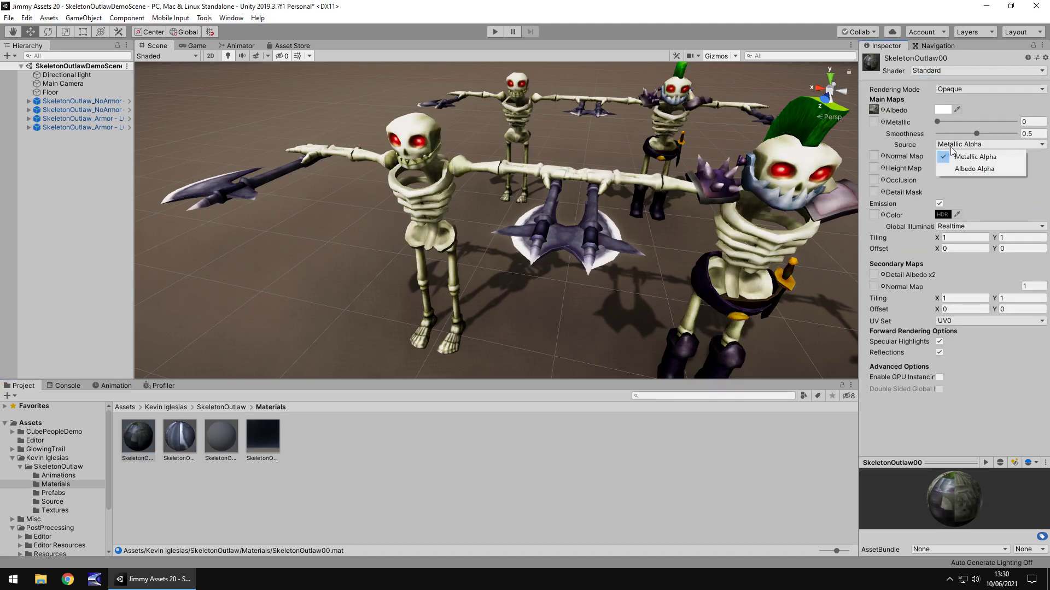
left_click(962, 165)
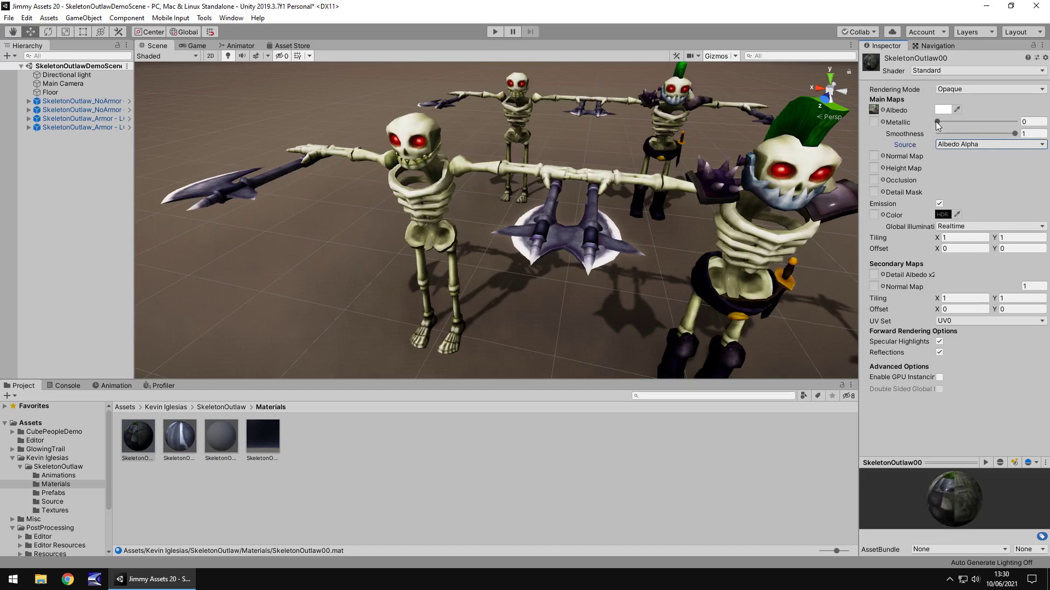
left_click_drag(937, 121, 1015, 122)
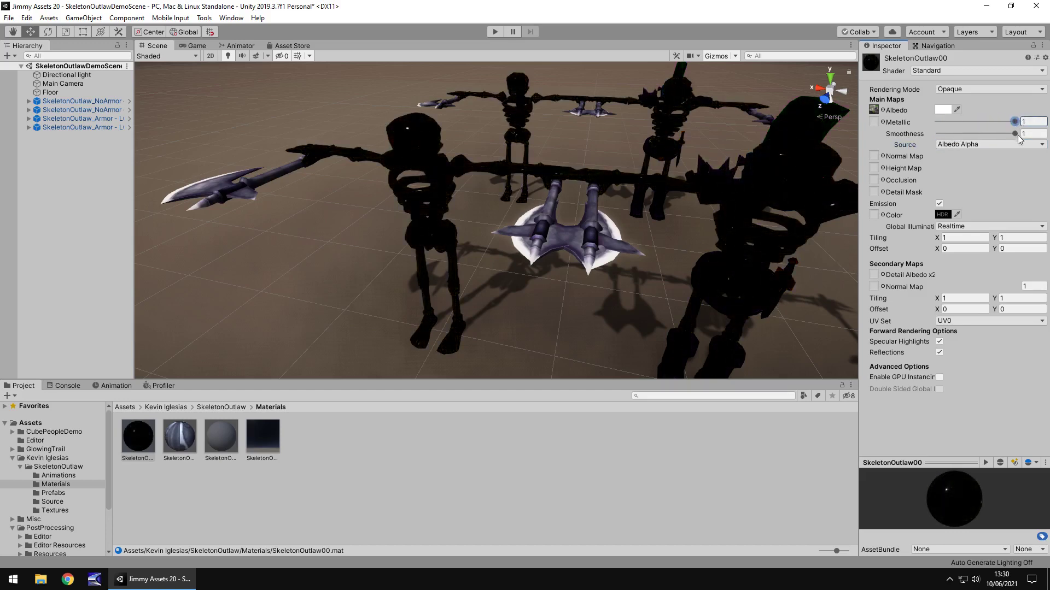
left_click_drag(1006, 138, 916, 141)
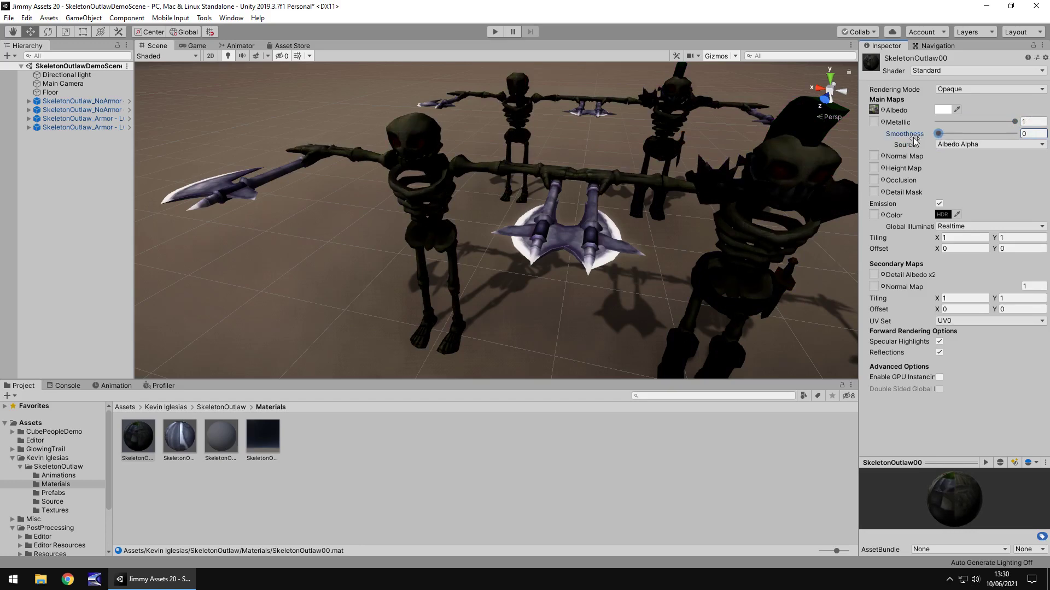
left_click(197, 46)
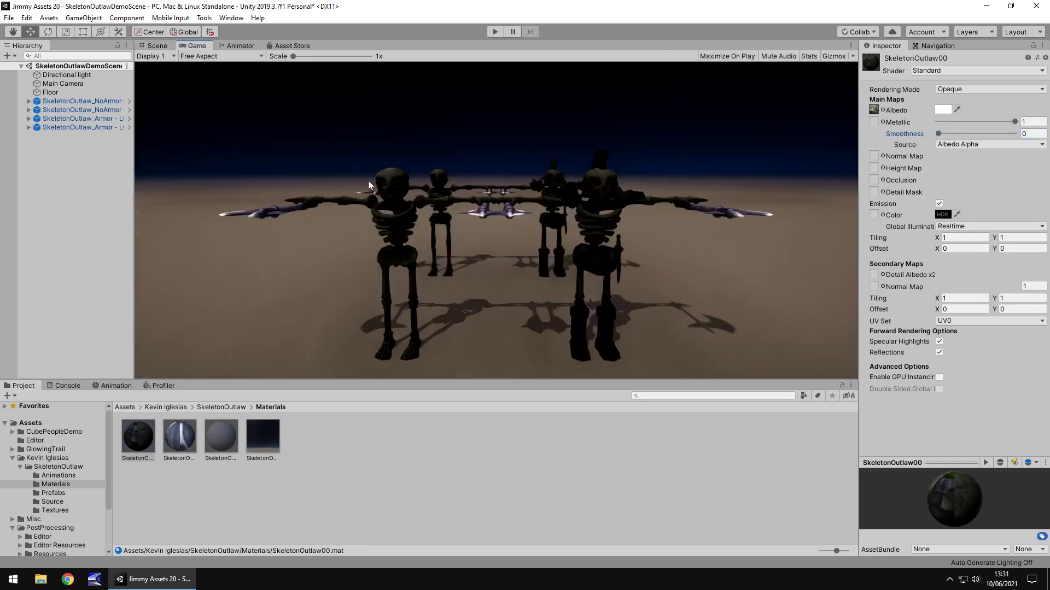
left_click(158, 45)
left_click_drag(1014, 122, 980, 127)
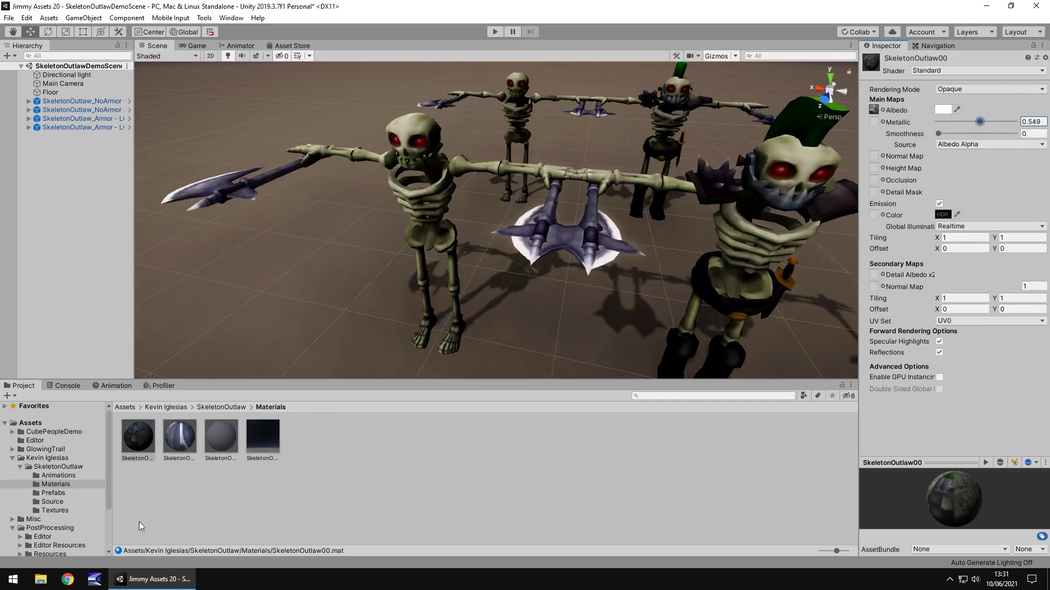
left_click(53, 510)
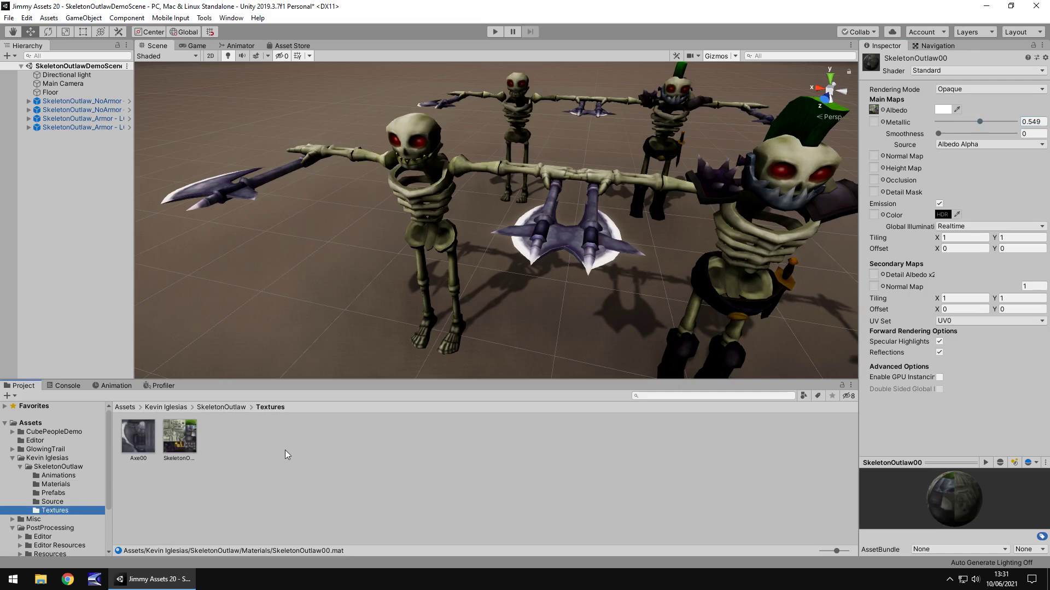
Step: Duplicate the SkeletonOutlaw00 texture and make the copy a grayscale-generated normal map
left_click(182, 437)
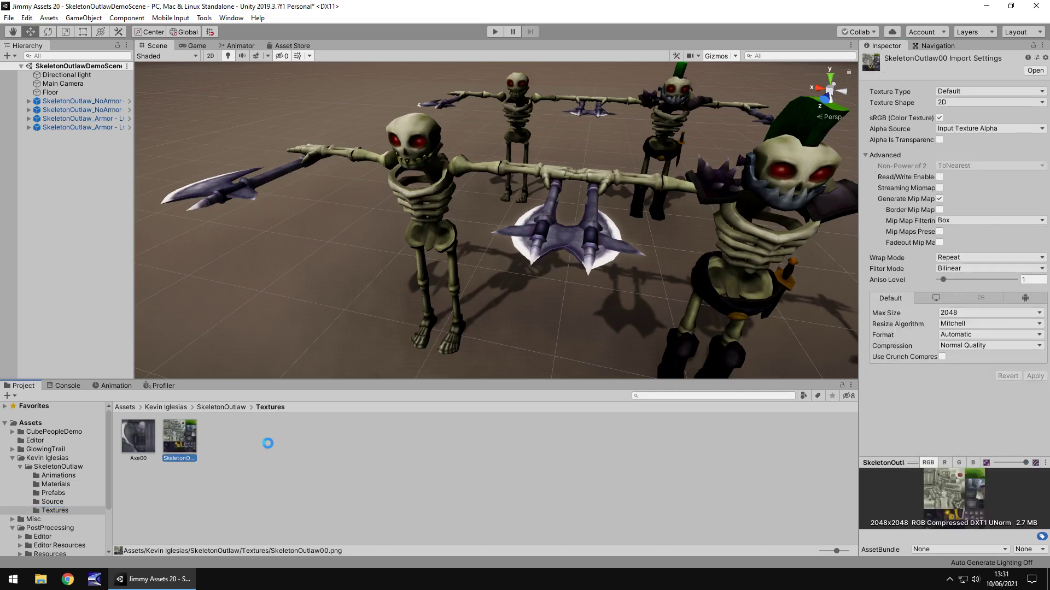
key("ctrl+d")
left_click(984, 92)
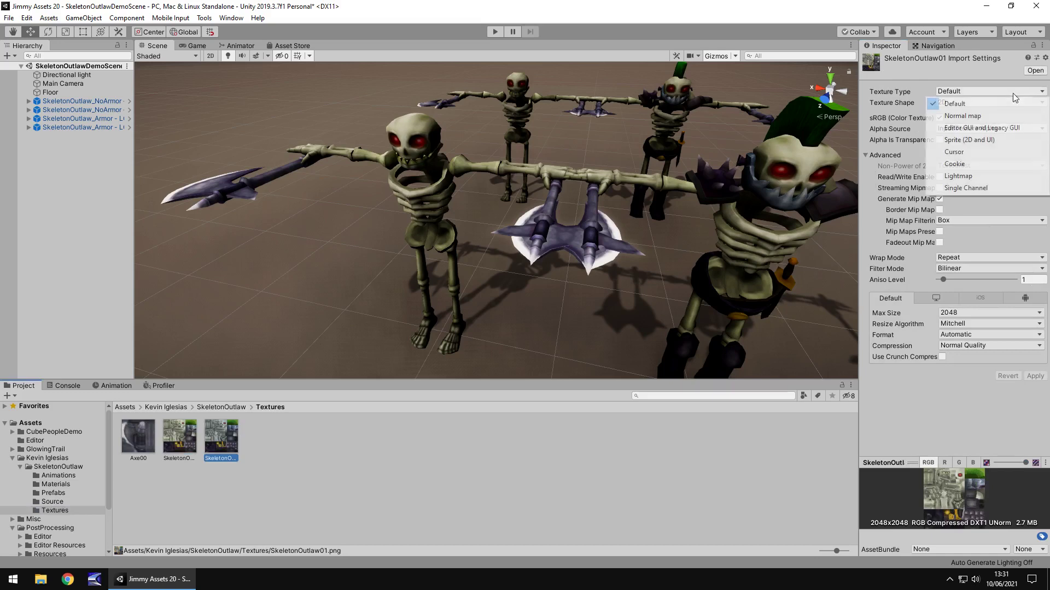
left_click(964, 117)
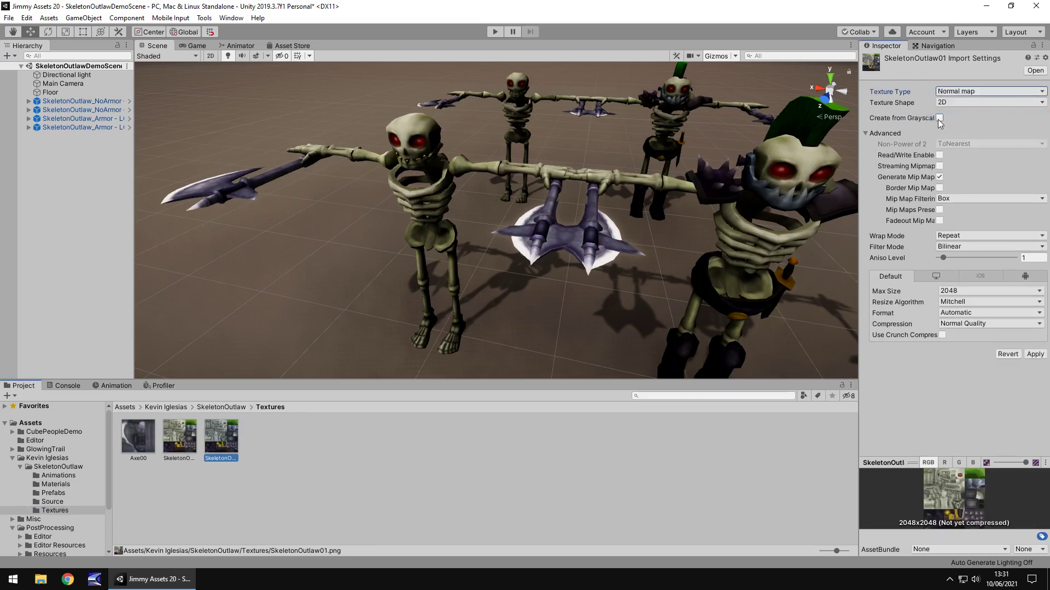
left_click(940, 118)
left_click(1035, 376)
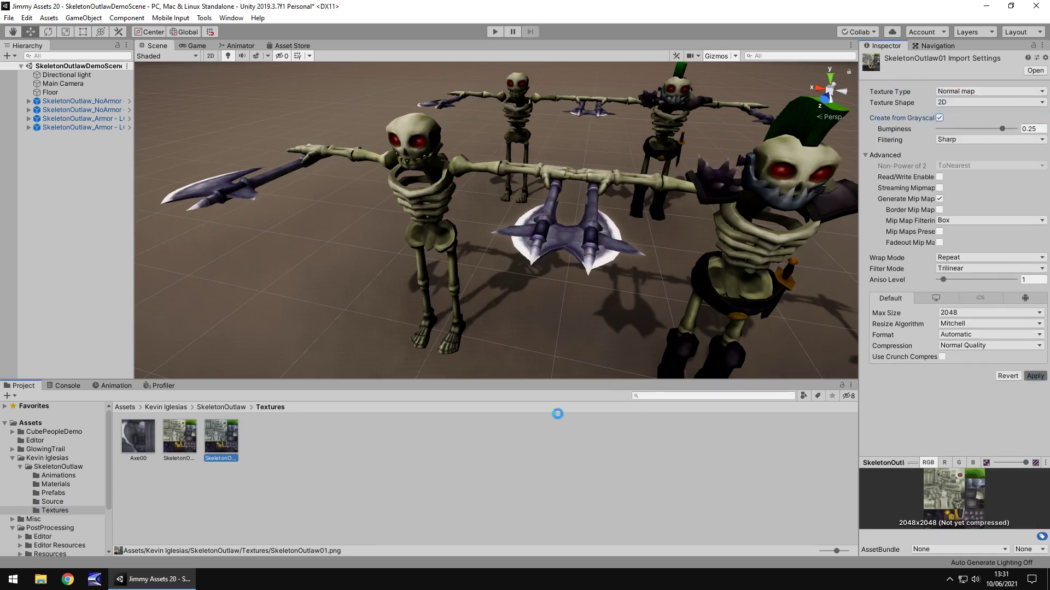
Step: Assign SkeletonOutlaw01 as the SkeletonOutlaw00 material's Normal Map
left_click(52, 485)
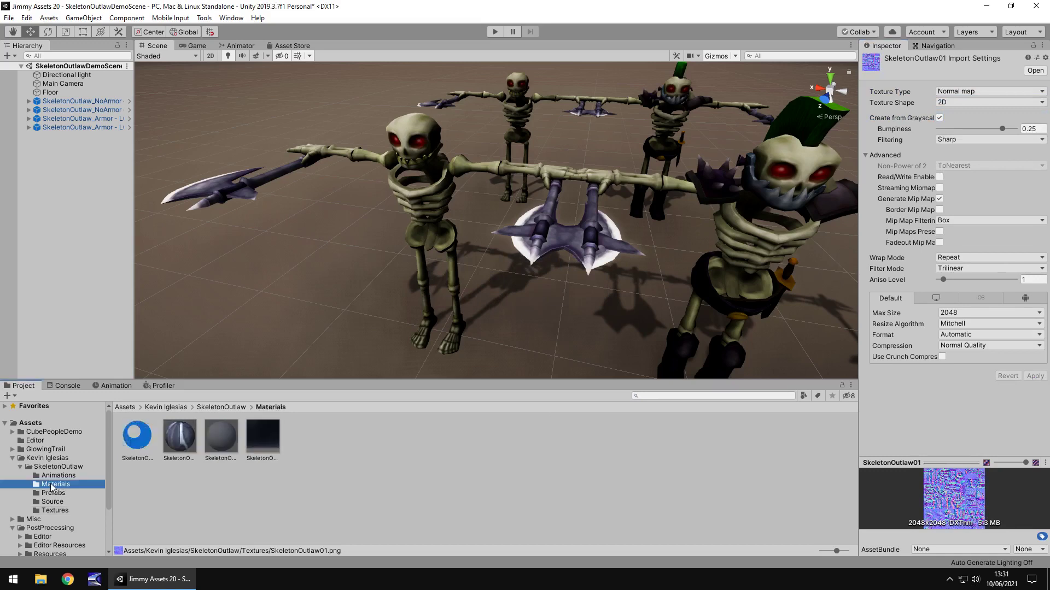
left_click(139, 443)
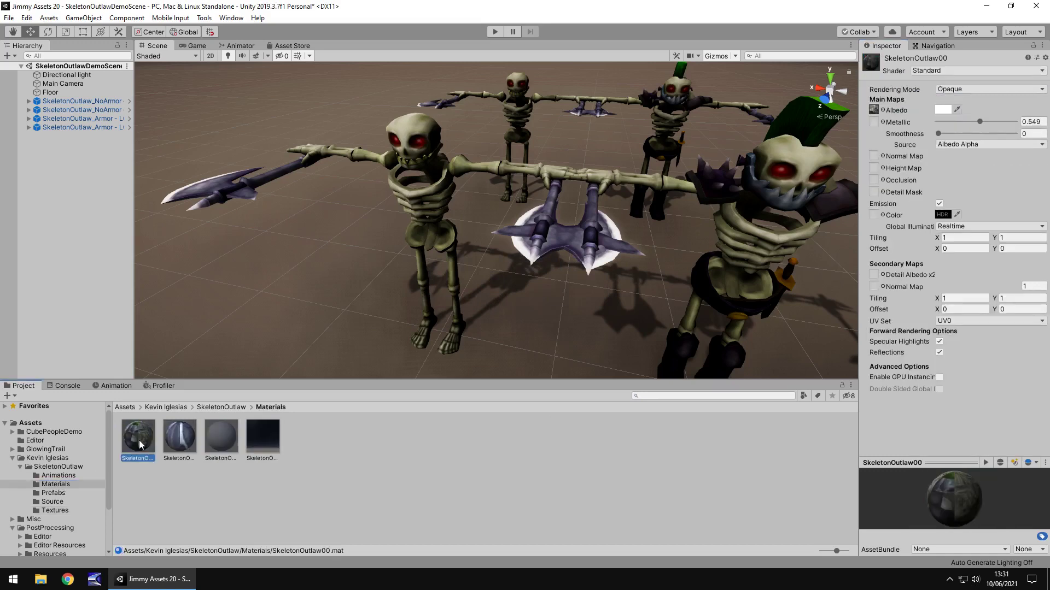
left_click(61, 511)
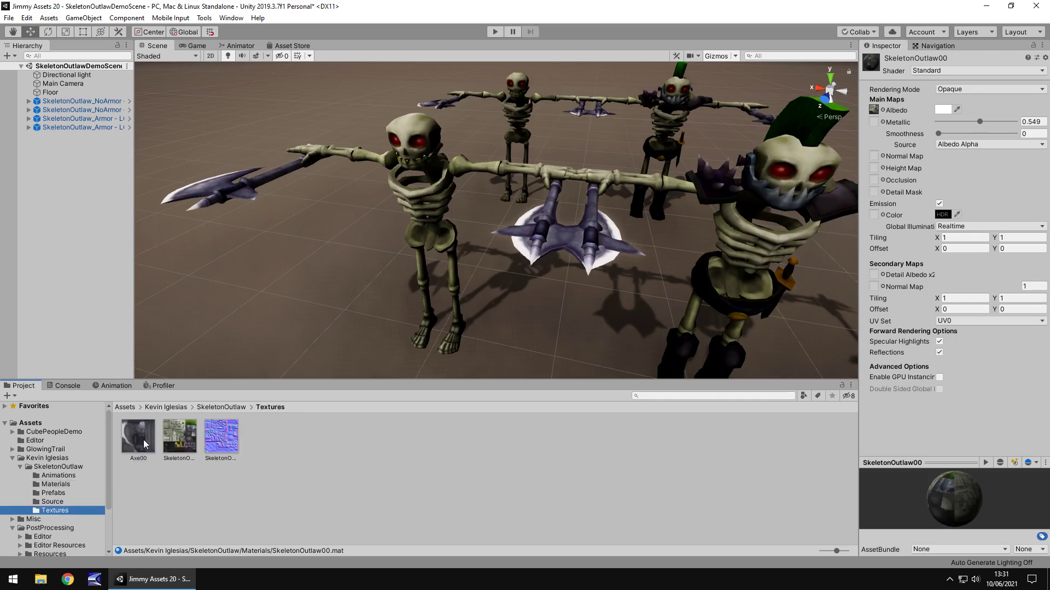
left_click_drag(217, 439, 873, 156)
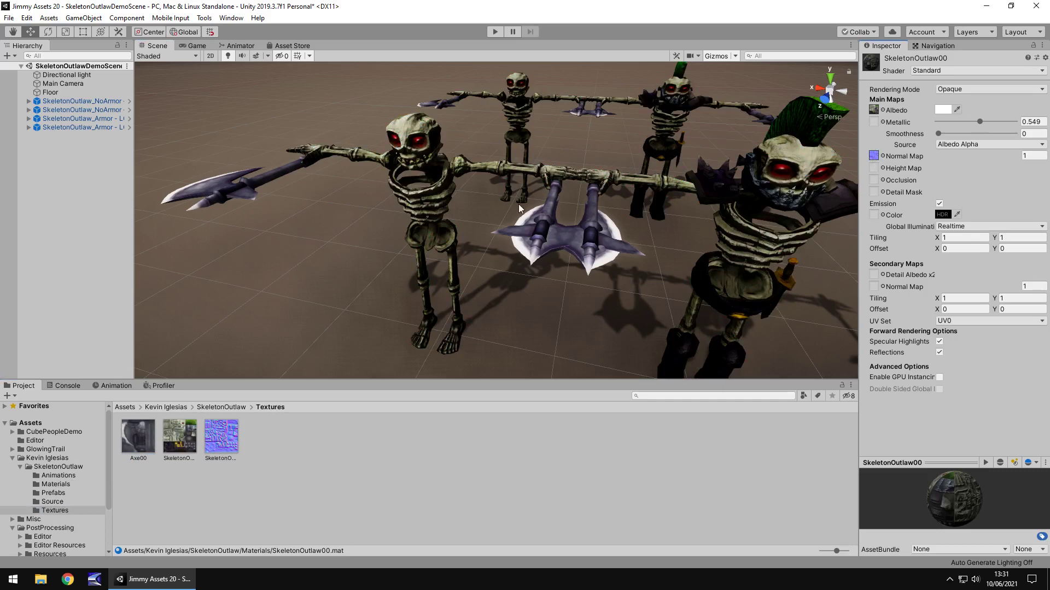
Step: Move the Scene view closer to the mohawk skeleton and its axe
left_click(295, 46)
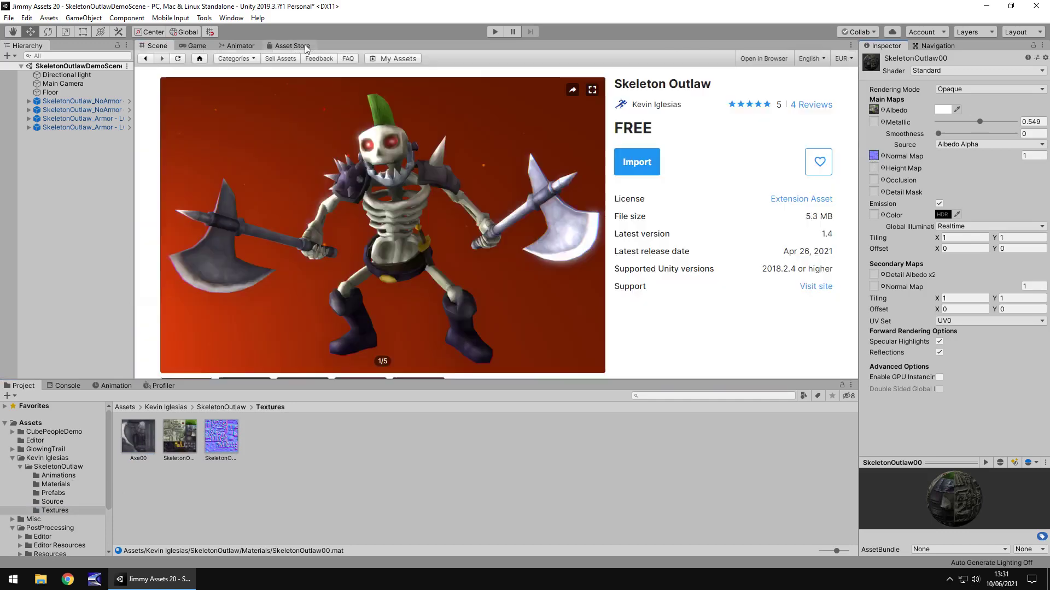
left_click(158, 46)
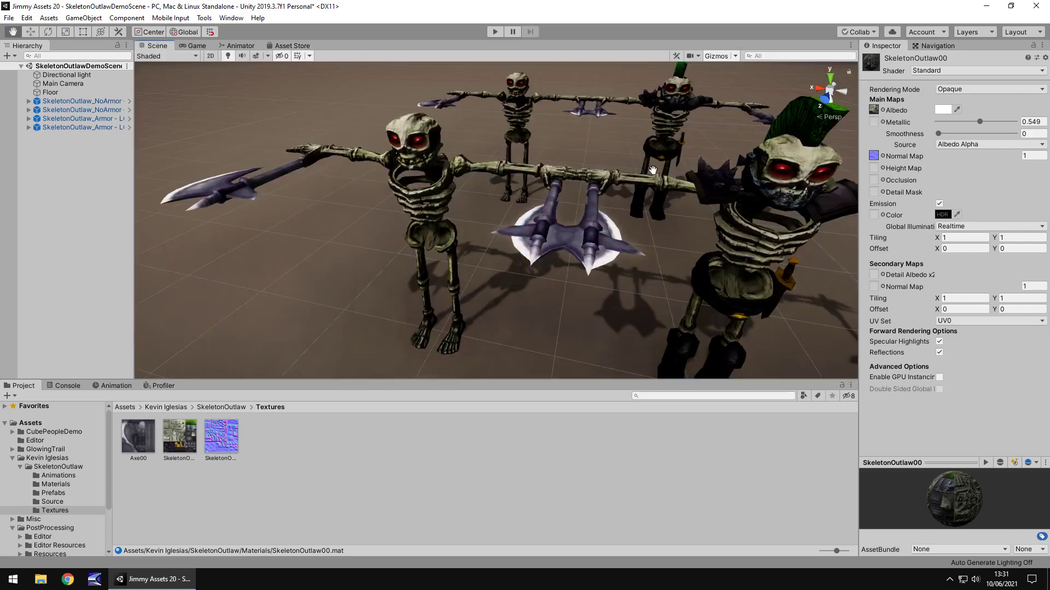
right_click_drag(383, 219, 437, 219)
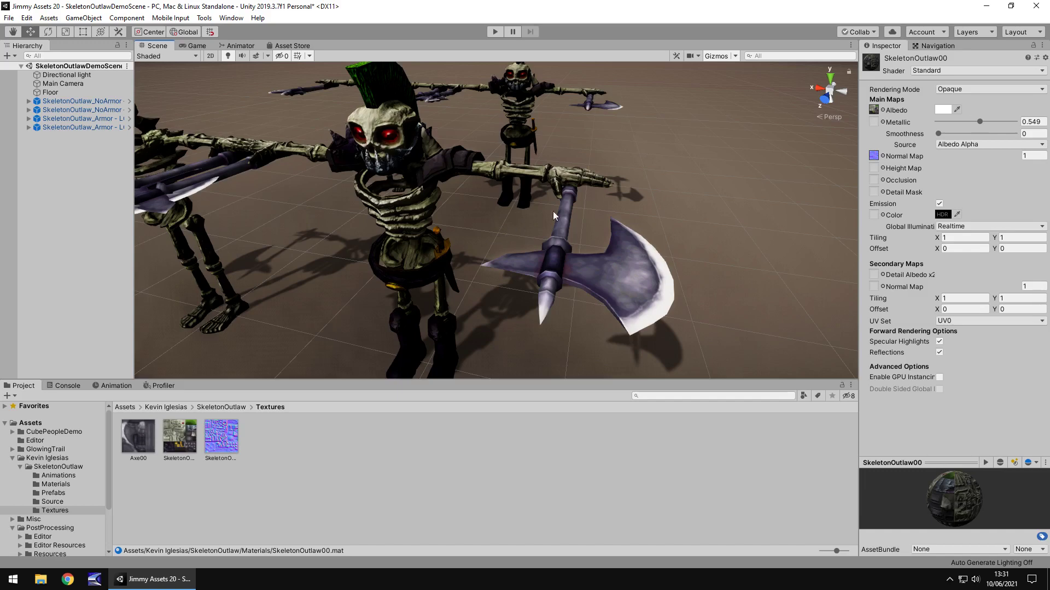
Step: Duplicate Axe00 as Axe01 and convert it to a normal map created from grayscale
left_click(598, 277)
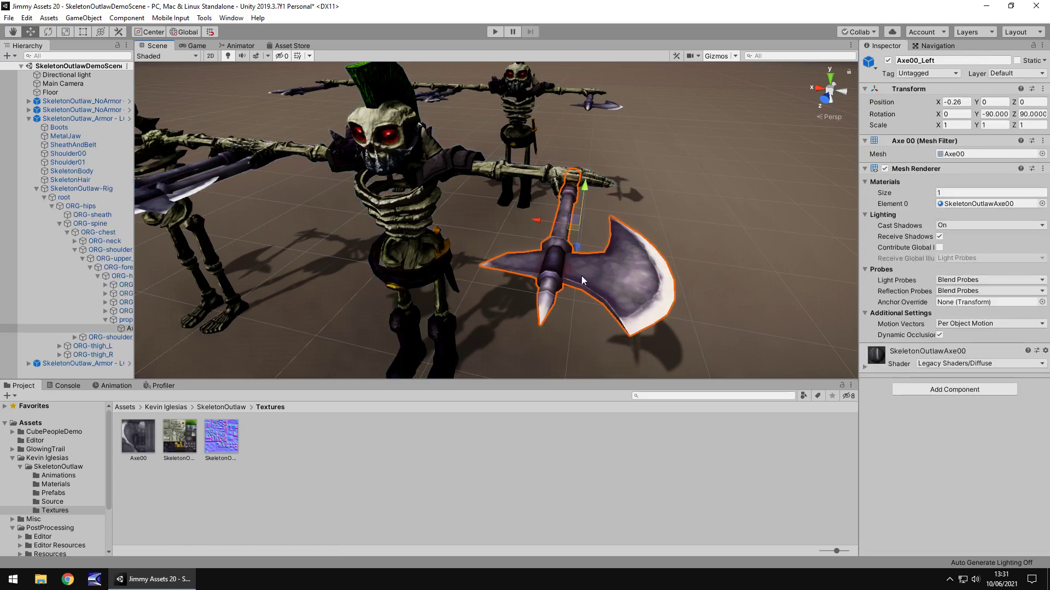
left_click(149, 438)
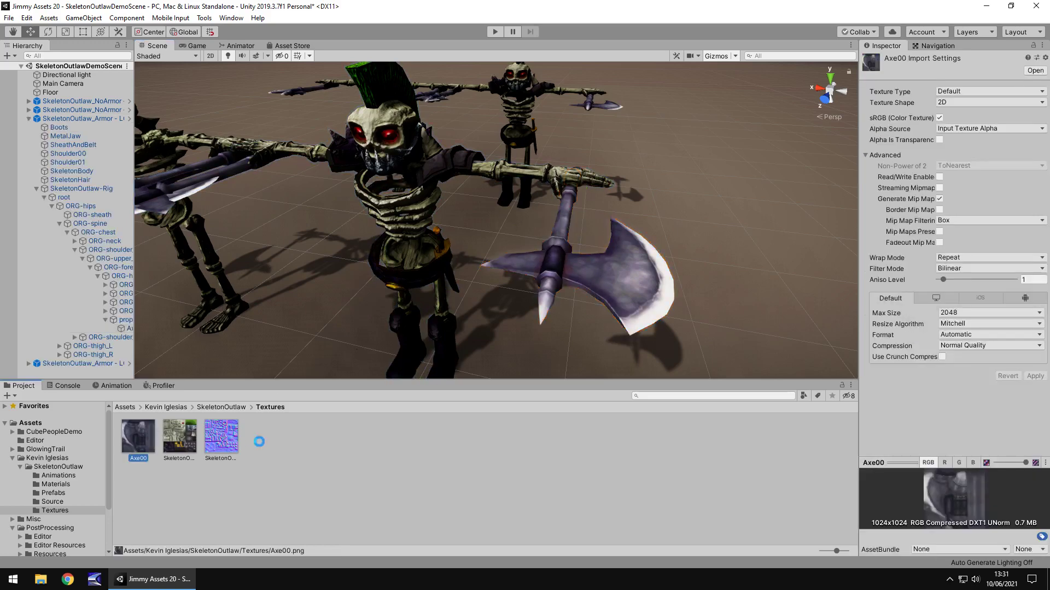
key("ctrl+d")
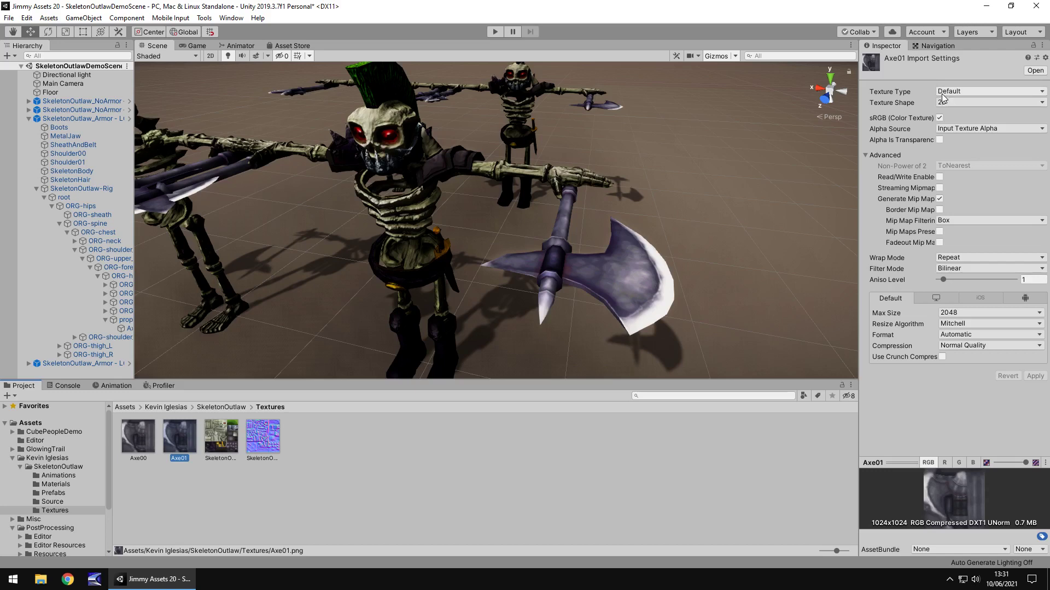
left_click(962, 92)
left_click(956, 102)
left_click(939, 118)
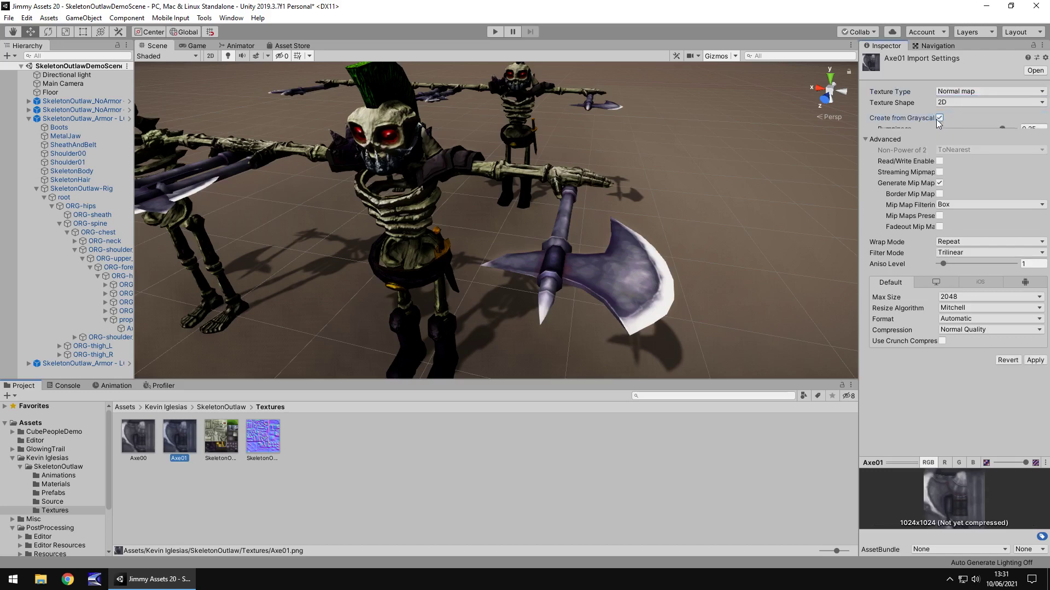
left_click(1035, 376)
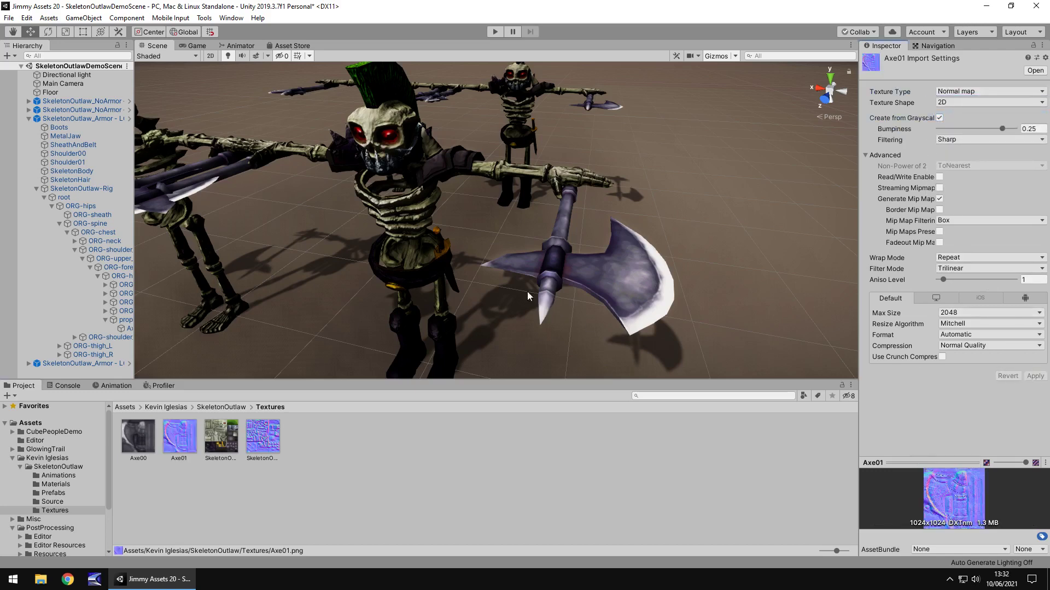
left_click(63, 485)
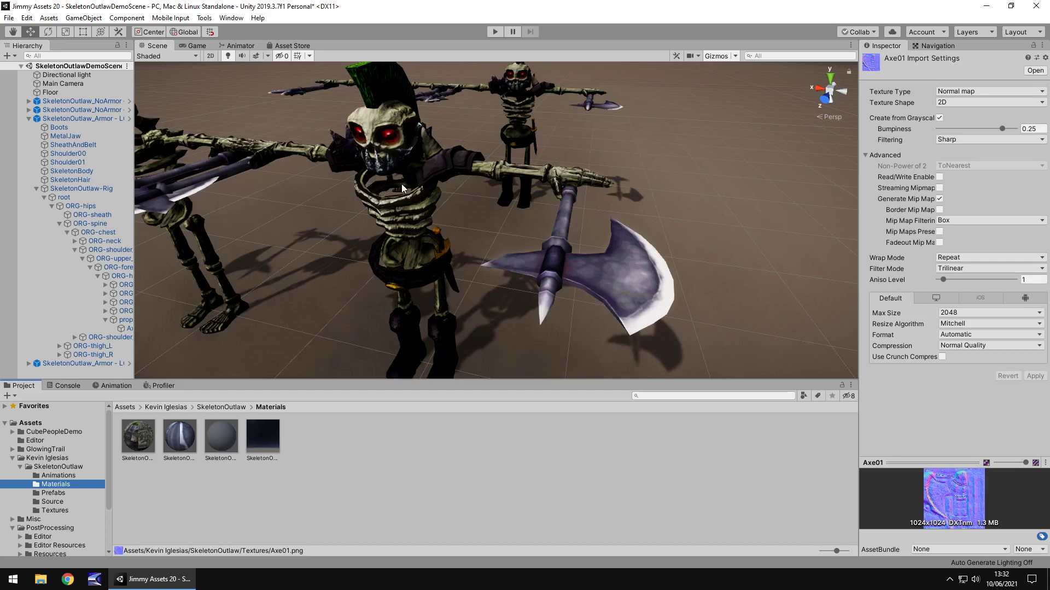
Step: Switch the SkeletonOutlawAxe00 material to the Standard shader
left_click(619, 276)
left_click(188, 452)
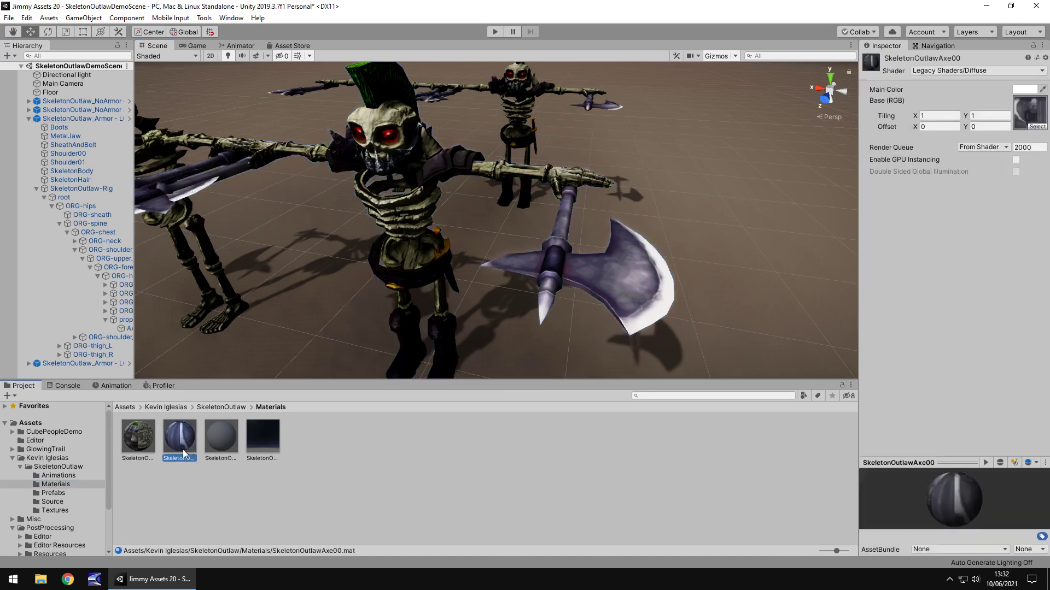
left_click(61, 512)
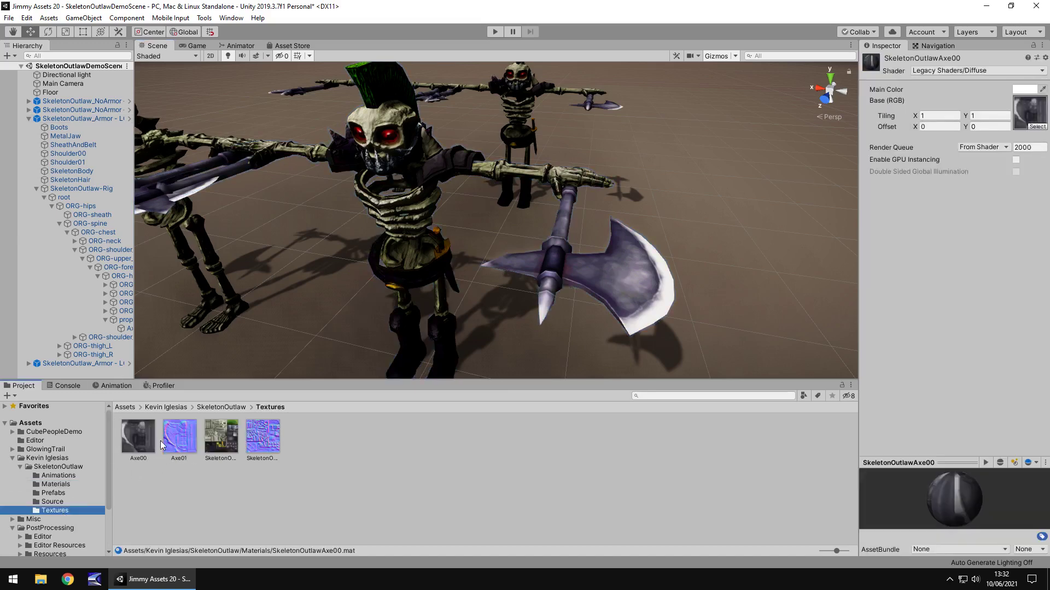
left_click(179, 436)
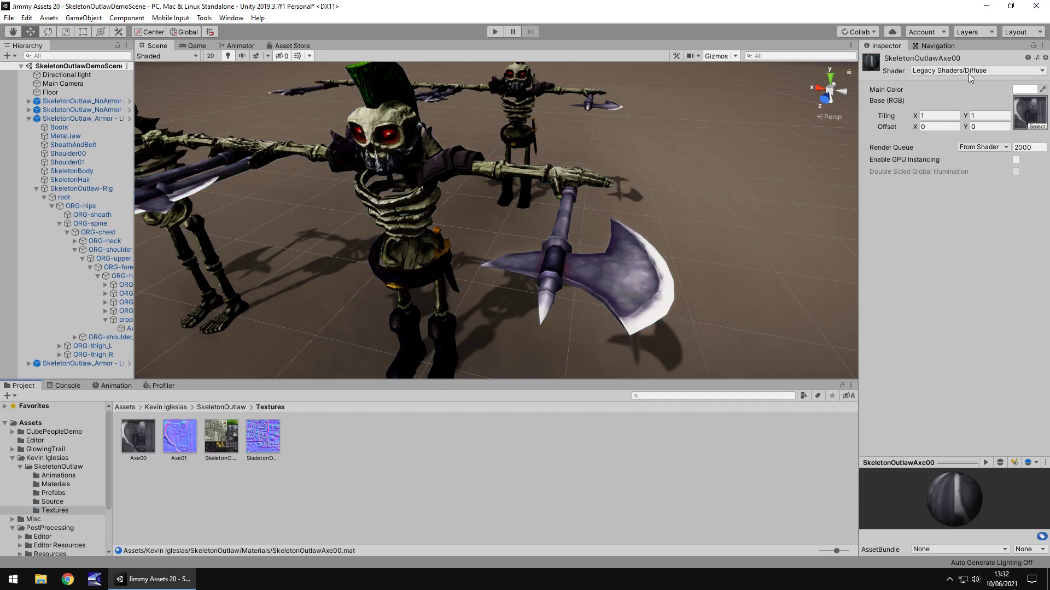
left_click(1017, 71)
left_click(949, 296)
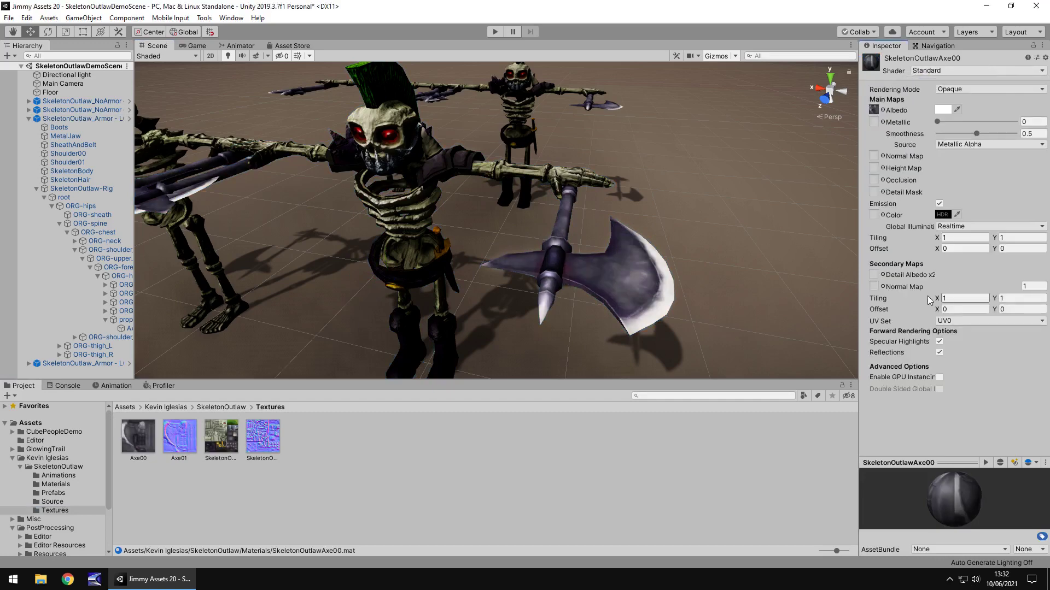
Step: Use Axe01 as its normal map at strength 2.86 and view through the Game camera
left_click_drag(190, 443, 873, 156)
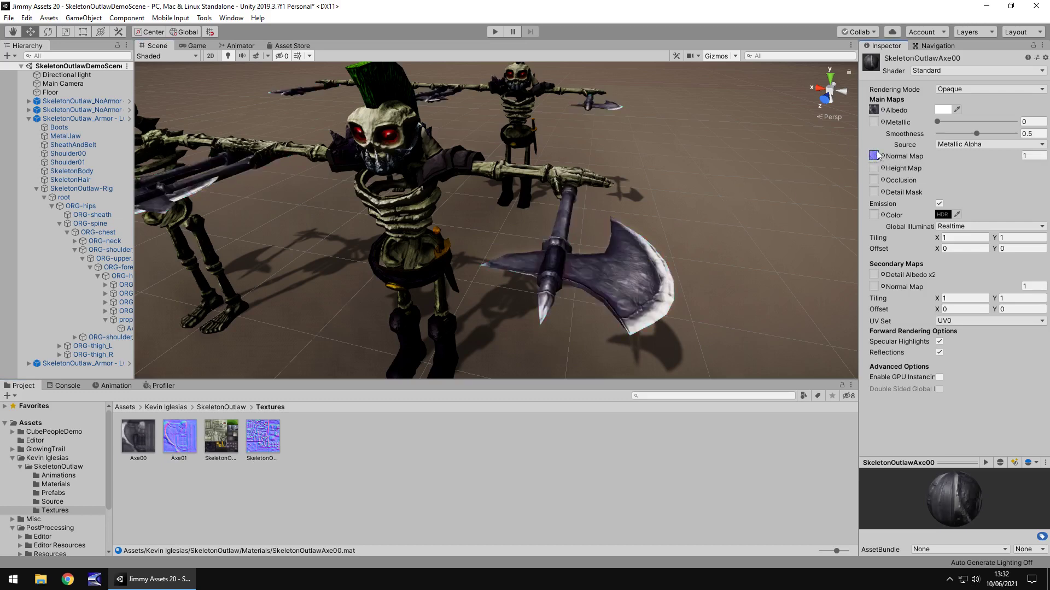
left_click_drag(987, 159, 1012, 160)
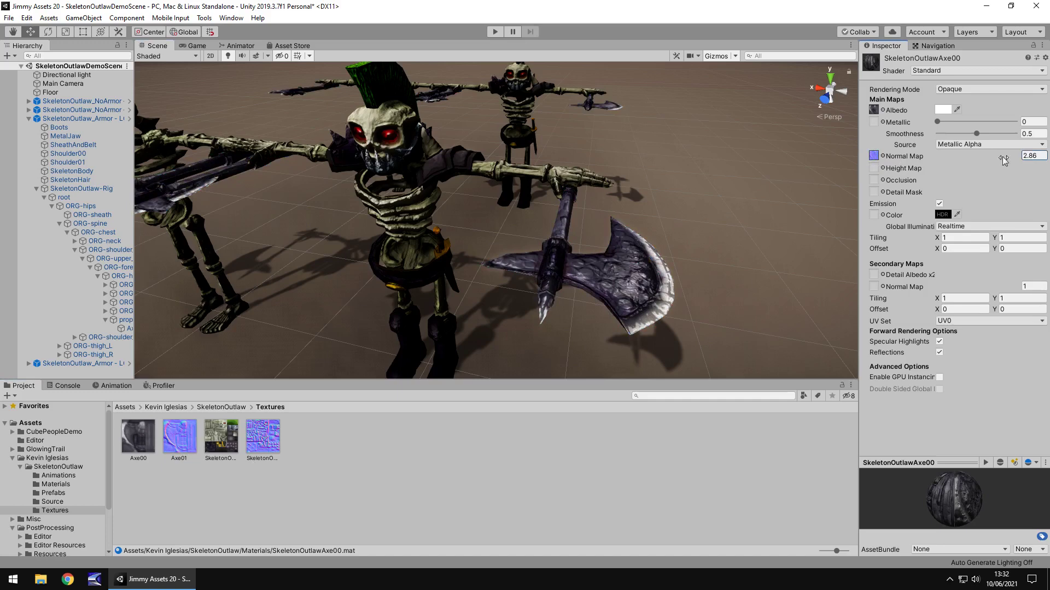
left_click(201, 47)
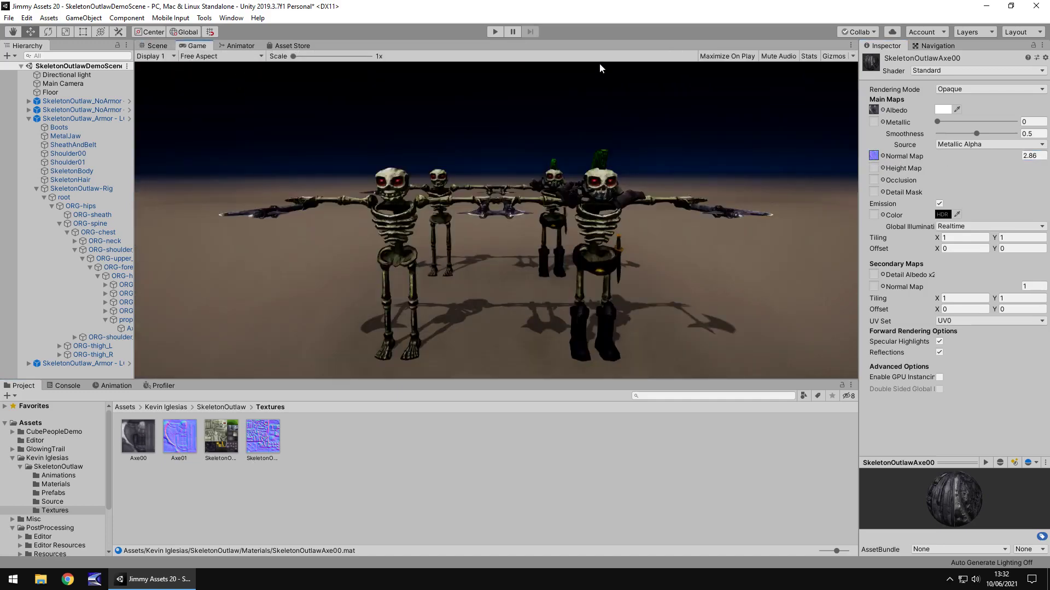
Step: Play the scene to watch the animated skeletons, list Materials, then stop playback
left_click(492, 33)
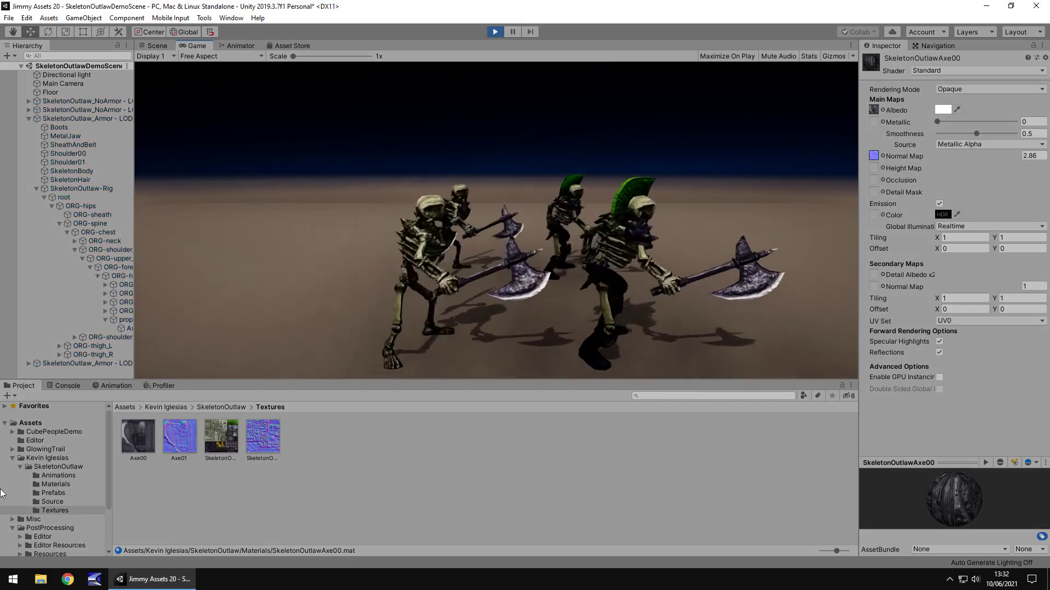
left_click(63, 474)
left_click(61, 485)
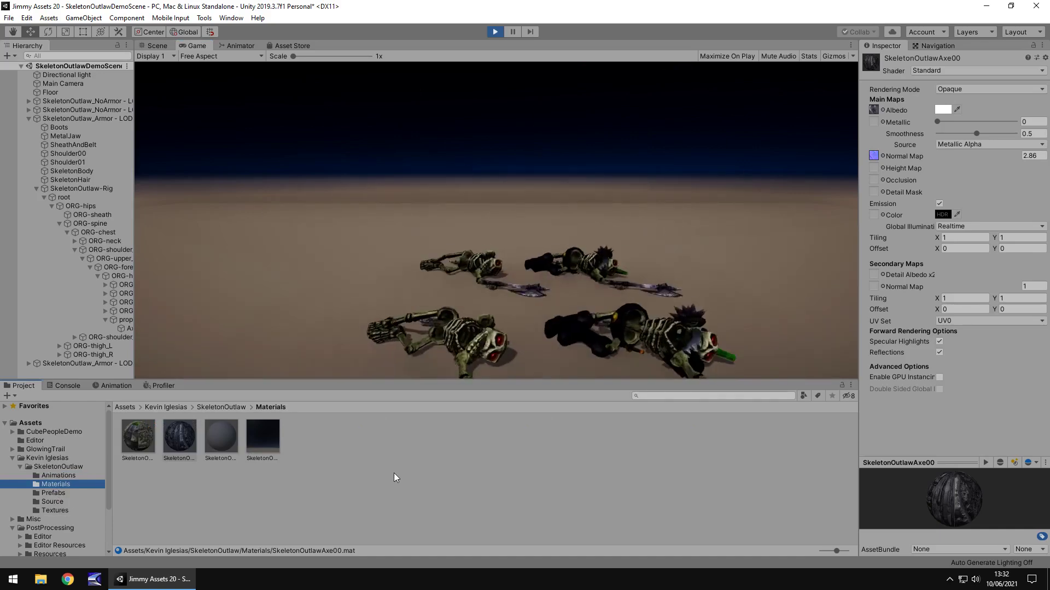
left_click(495, 31)
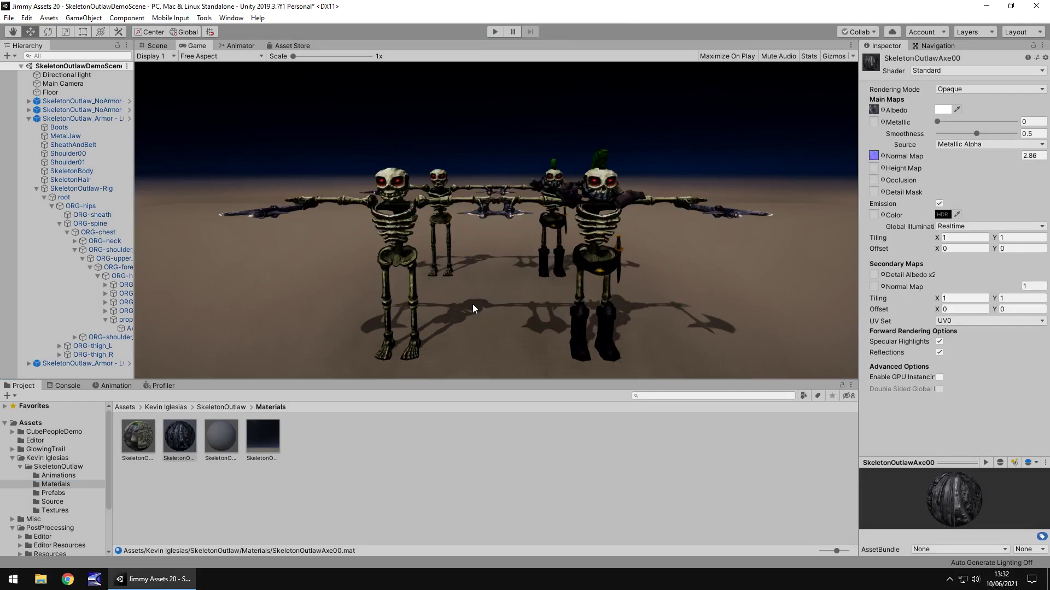
scroll(471, 284, "up", 3)
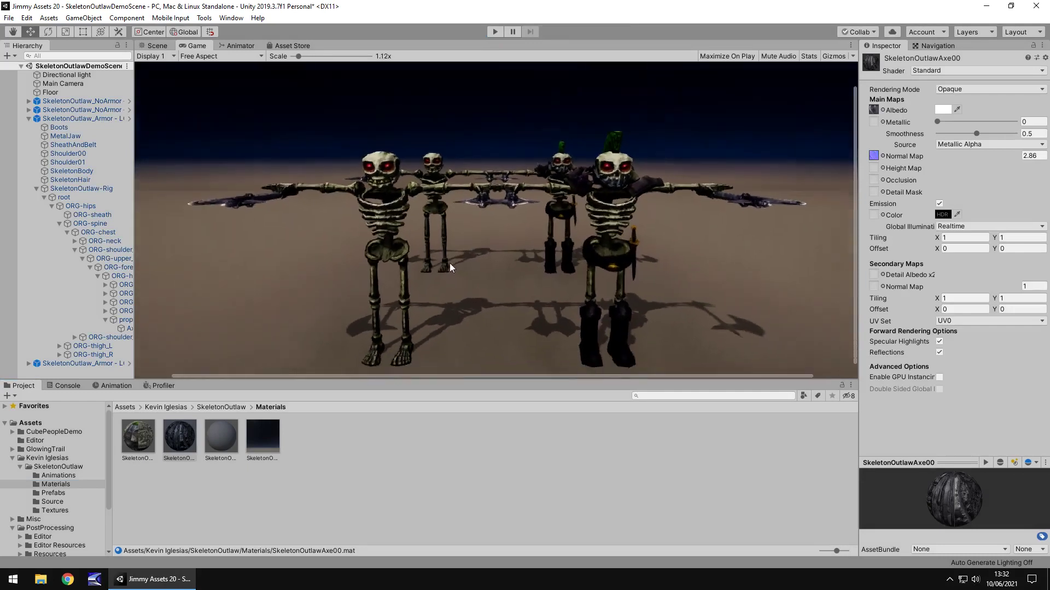
scroll(449, 265, "down", 3)
Step: Orbit and zoom around the four skeletons to inspect their normal-mapped bones and axes
left_click(158, 45)
middle_click_drag(199, 69, 519, 232)
scroll(517, 231, "up", 5)
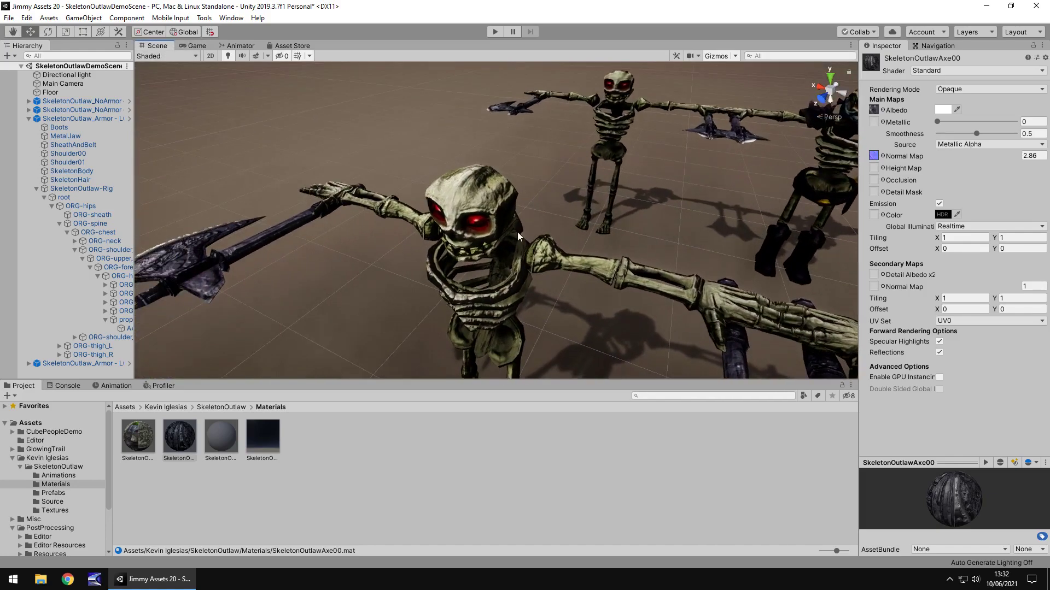
left_click_drag(510, 238, 574, 231, "alt")
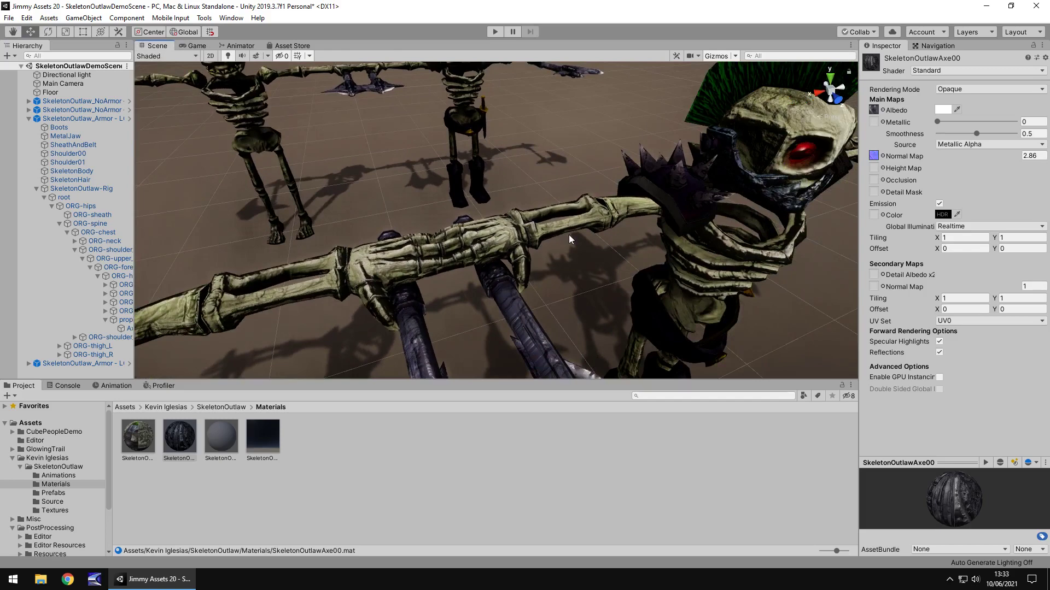
left_click_drag(560, 213, 424, 170, "alt")
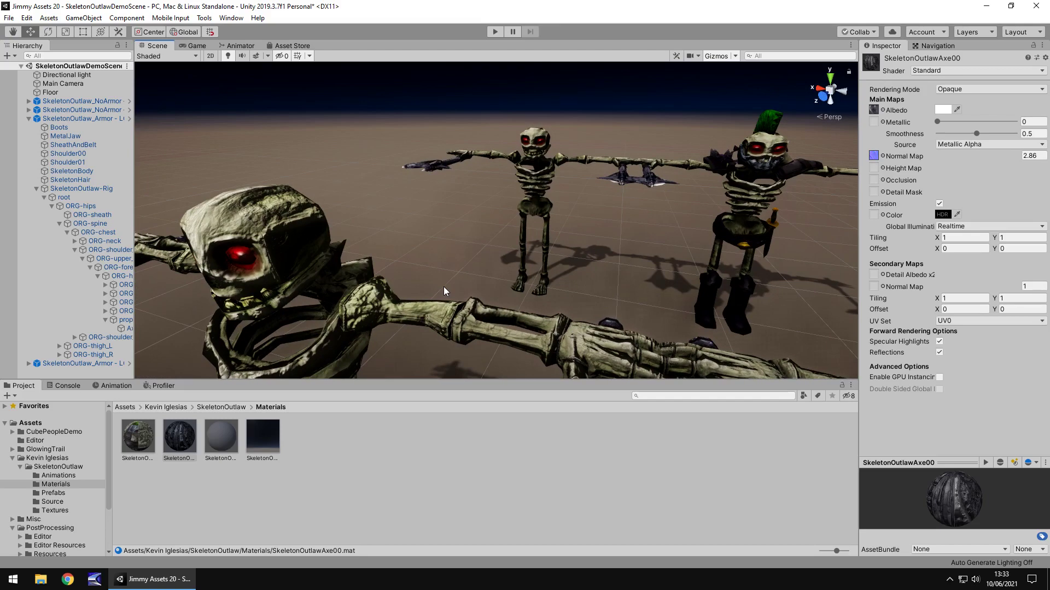
scroll(596, 226, "down", 5)
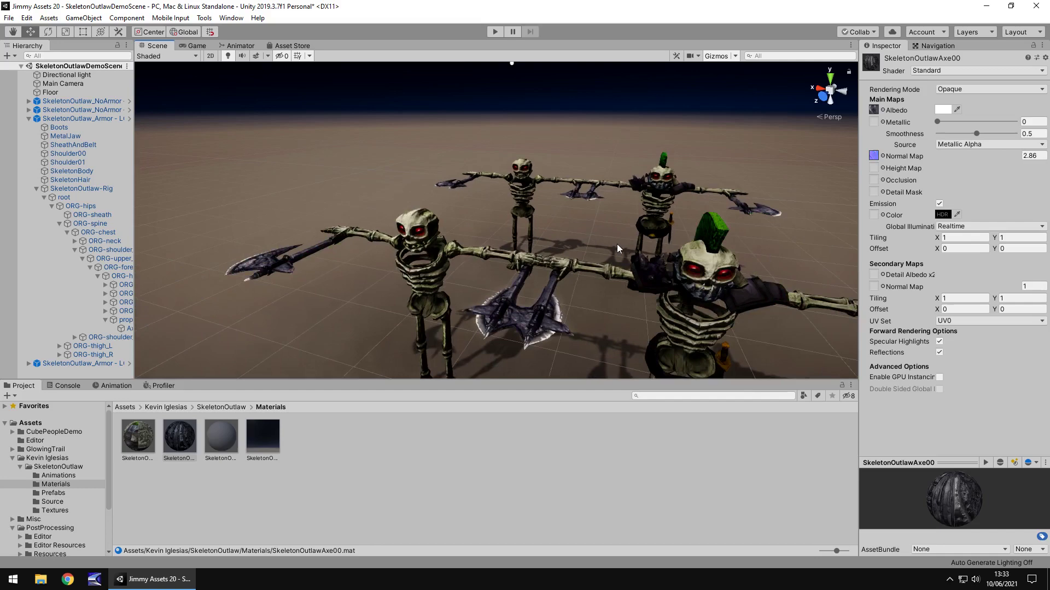
middle_click_drag(617, 244, 566, 225)
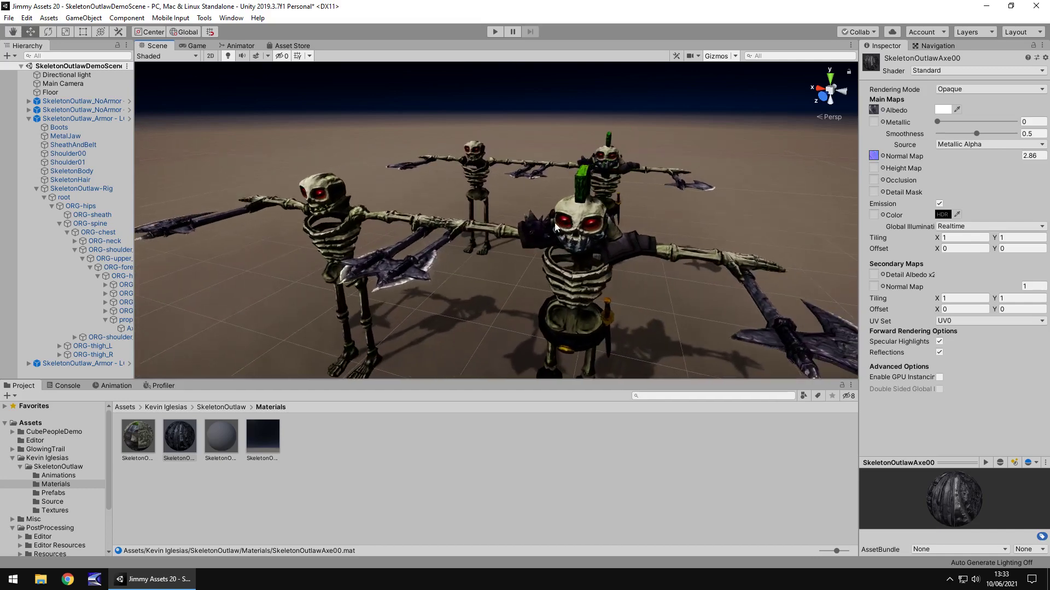